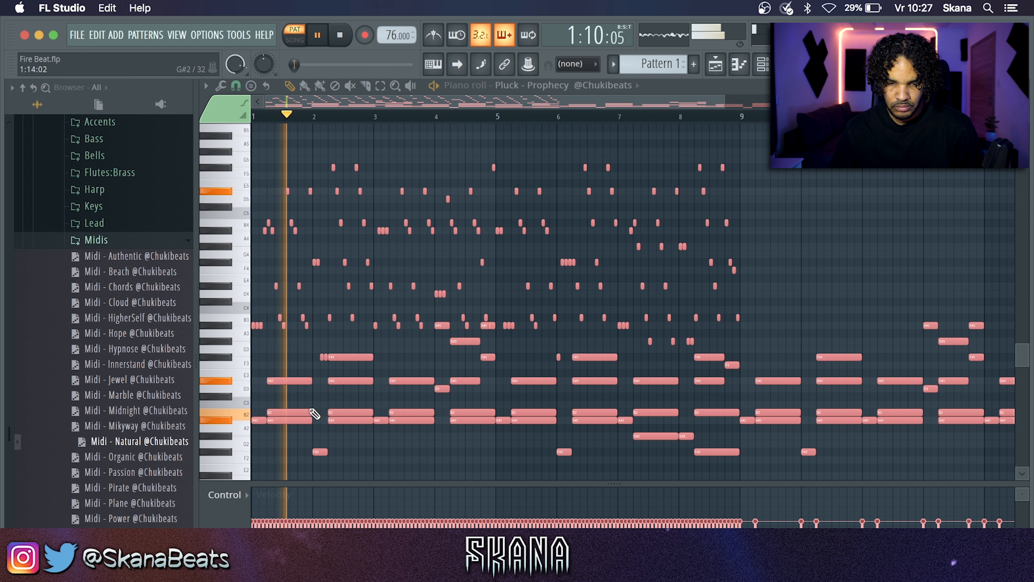
pyautogui.click(433, 37)
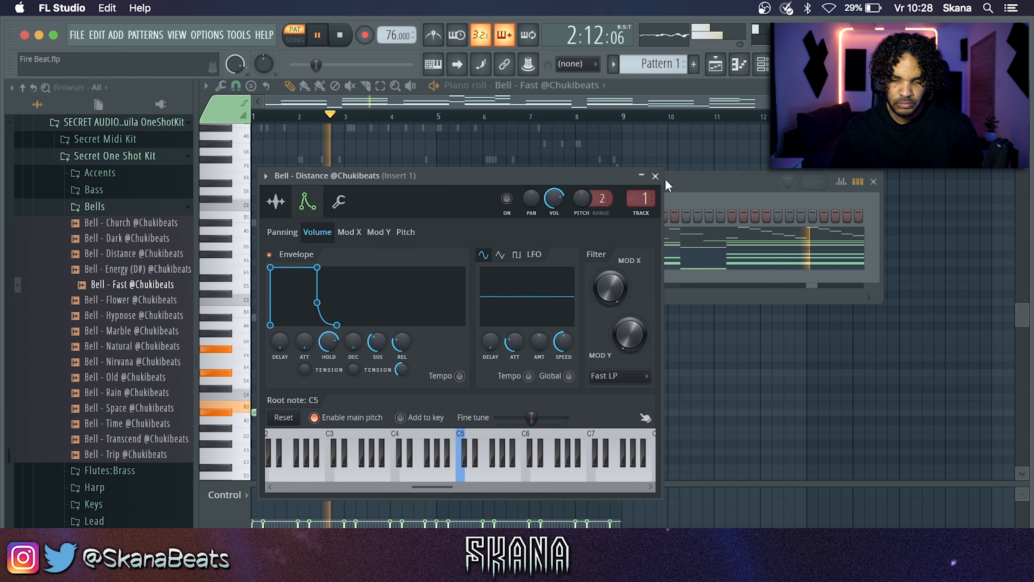
# - Close the Bell - Distance channel settings and open the ValhallaPlate reverb on mixer Insert 1
pyautogui.click(656, 176)
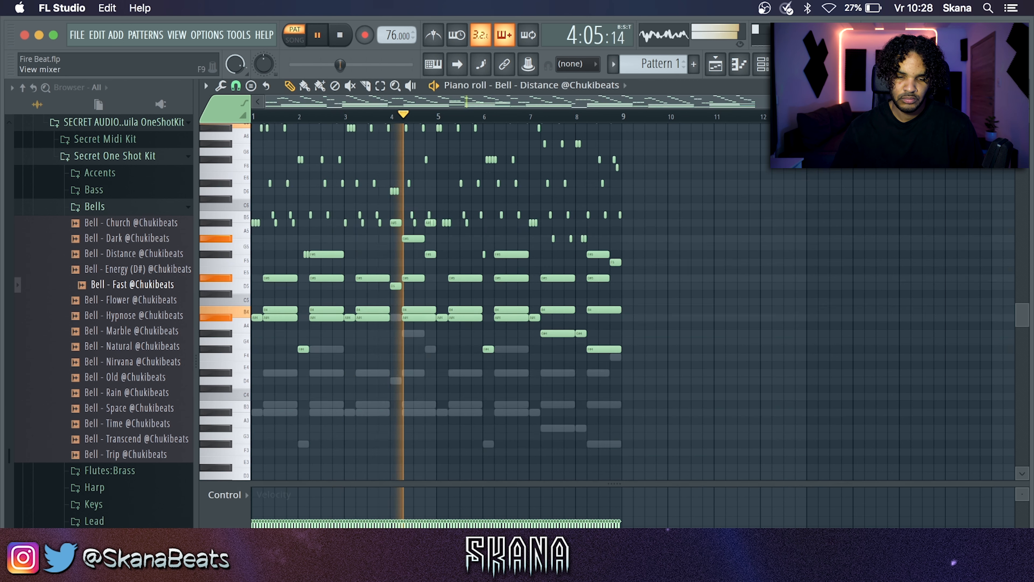
pyautogui.press('F9')
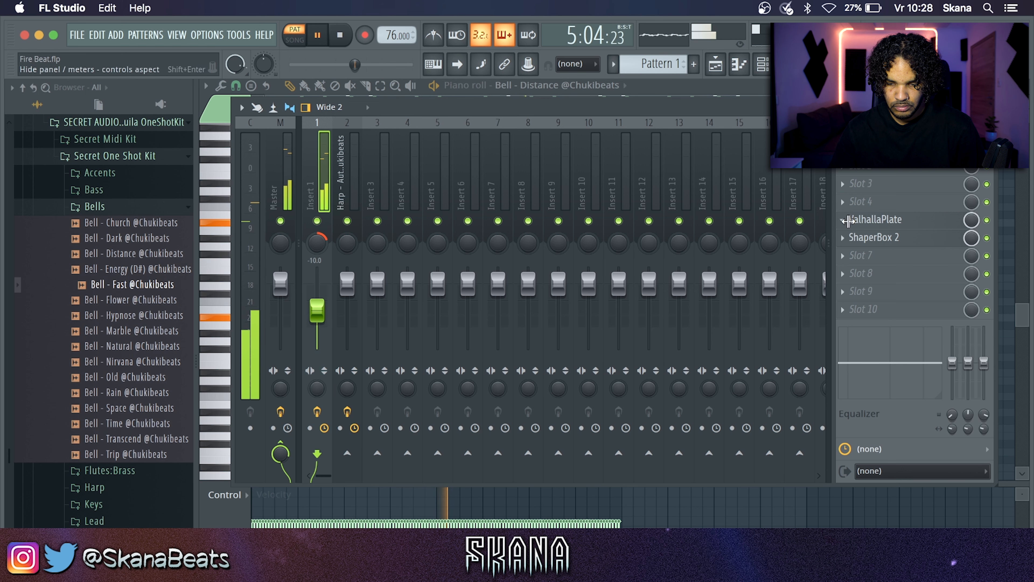
pyautogui.click(871, 220)
pyautogui.moveTo(159, 207); pyautogui.dragTo(159, 206)
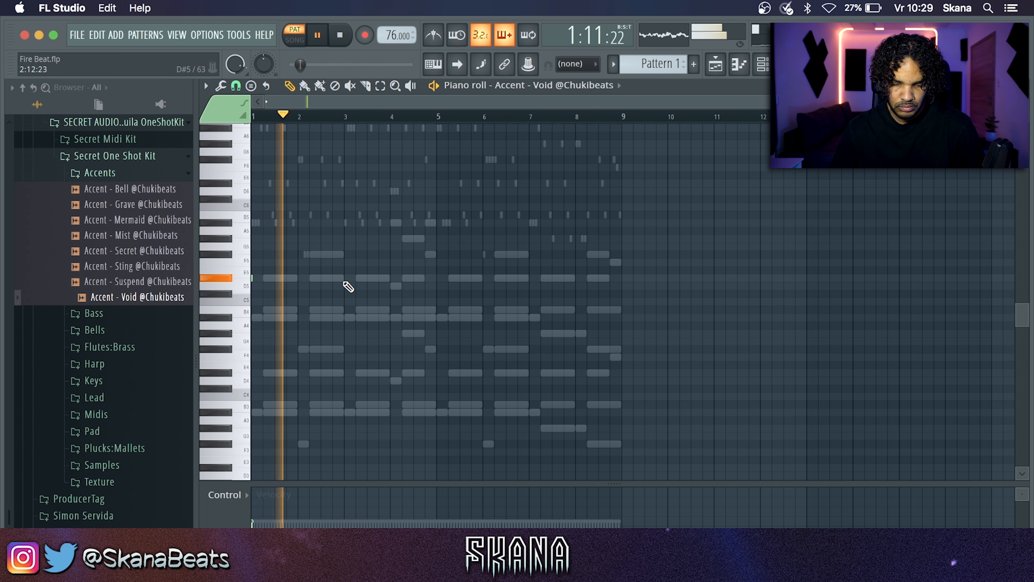
# - Place Accent - Void notes on D#5 at bars 1 and 3 and repeat them at bars 5 and 7
pyautogui.click(346, 278)
pyautogui.scroll(3, 302, 318)
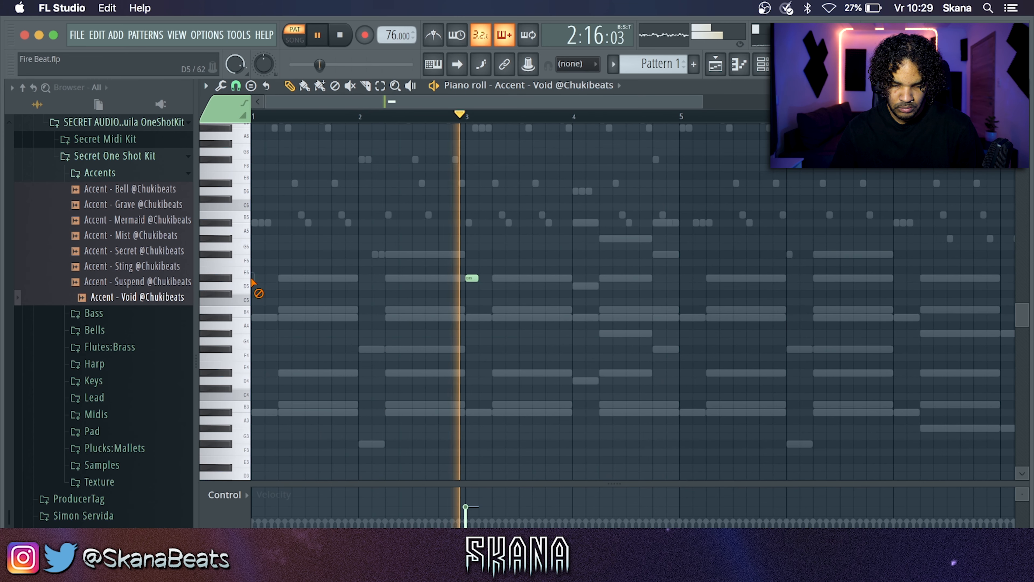
pyautogui.click(263, 279)
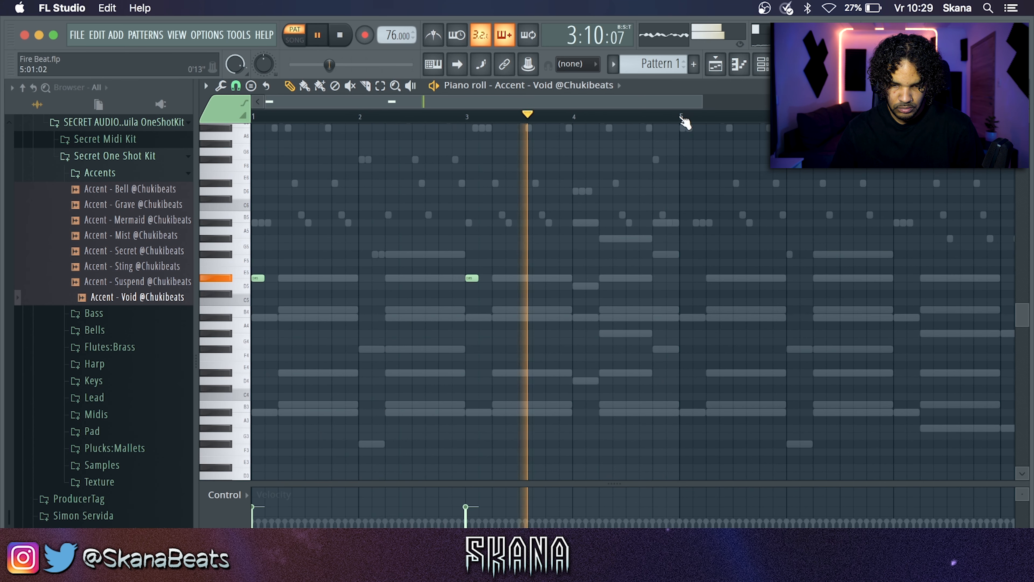
pyautogui.press('super+a')
pyautogui.press('super+b')
pyautogui.keyDown('super'); pyautogui.click(519, 346); pyautogui.keyUp('super')
pyautogui.keyDown('super'); pyautogui.rightClick(667, 342); pyautogui.keyUp('super')
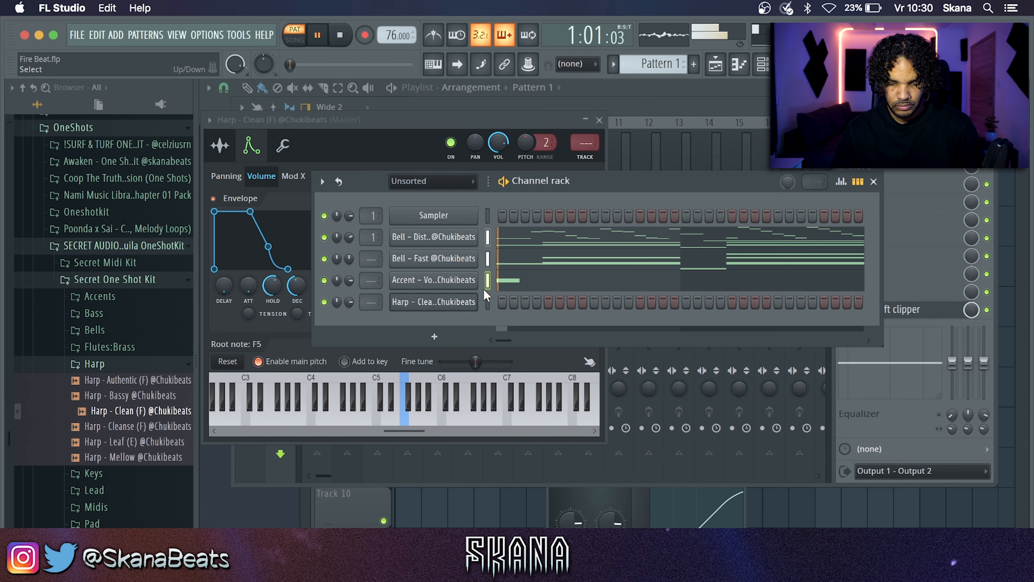
# - Paste the copied melody and chord notes into the Harp - Clean channel
pyautogui.click(488, 300)
pyautogui.press('super+v')
pyautogui.click(507, 305)
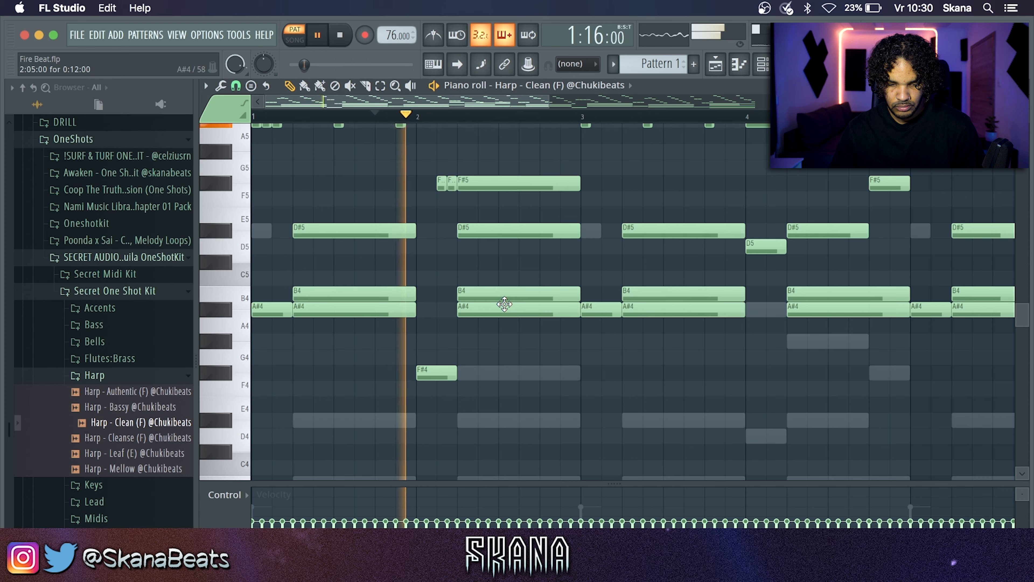
# - Delete the long sustained chord notes from the Harp - Clean part
pyautogui.click(341, 36)
pyautogui.press('space')
pyautogui.keyDown('super'); pyautogui.rightClick(457, 303); pyautogui.keyUp('super')
pyautogui.keyDown('super'); pyautogui.moveTo(245, 364); pyautogui.dragTo(228, 461); pyautogui.keyUp('super')
pyautogui.press('Delete')
pyautogui.keyDown('super'); pyautogui.moveTo(240, 350); pyautogui.dragTo(240, 367); pyautogui.keyUp('super')
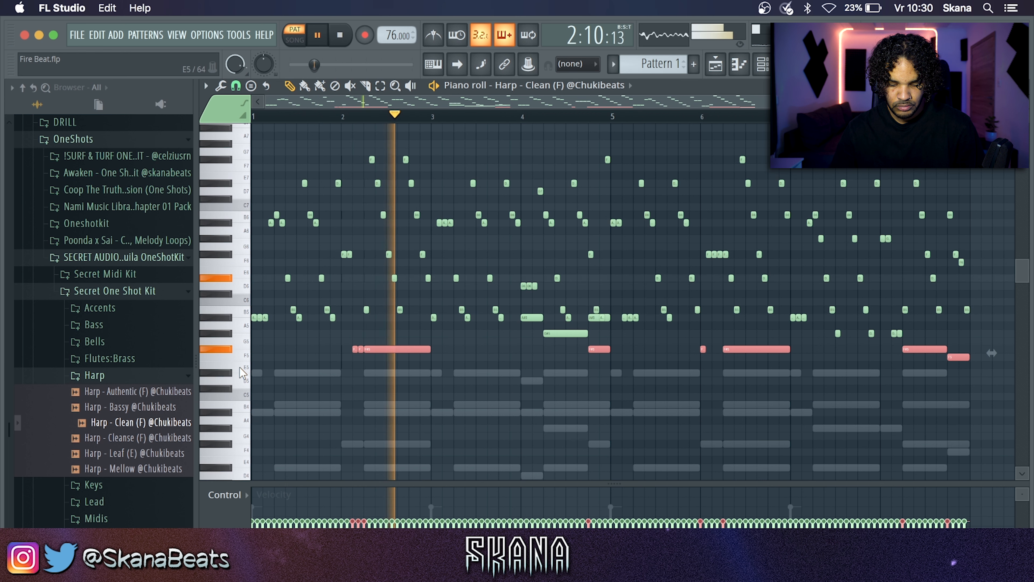
pyautogui.press('Delete')
pyautogui.rightClick(532, 317)
pyautogui.rightClick(547, 333)
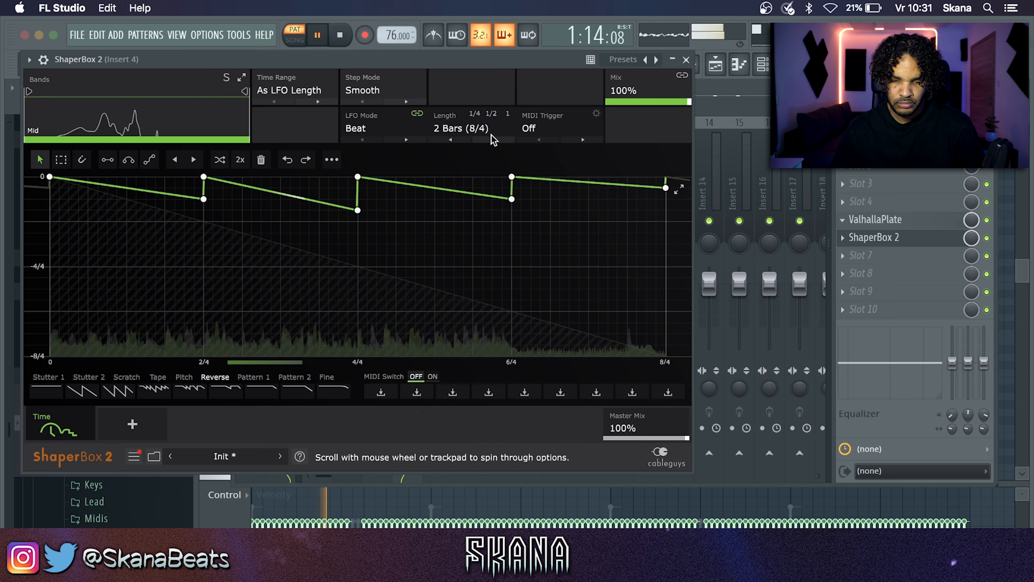
# - Set the ShaperBox 2 LFO length on Insert 4 to 1 Bar (4/4) and close the plugin
pyautogui.click(489, 130)
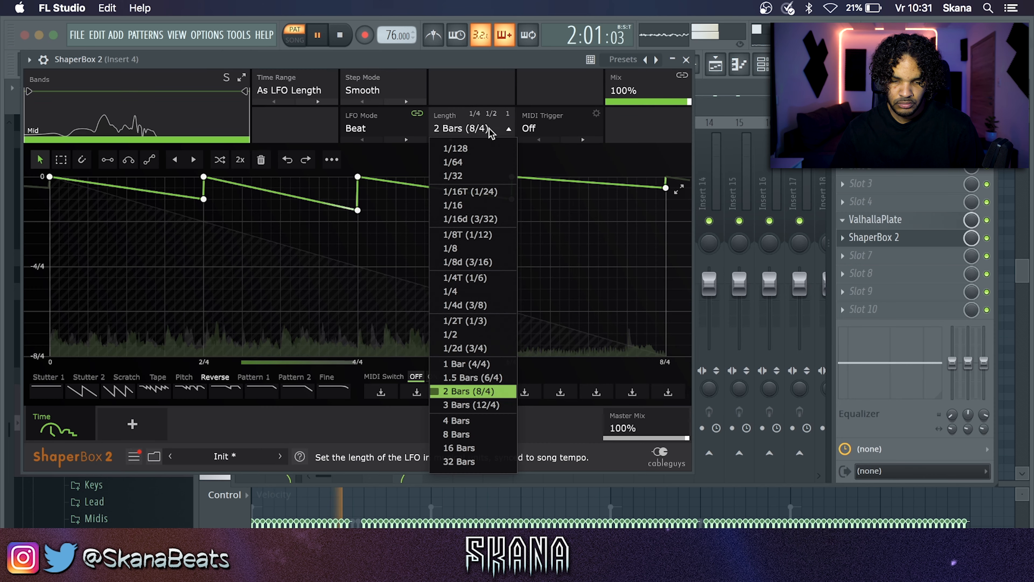
pyautogui.click(466, 365)
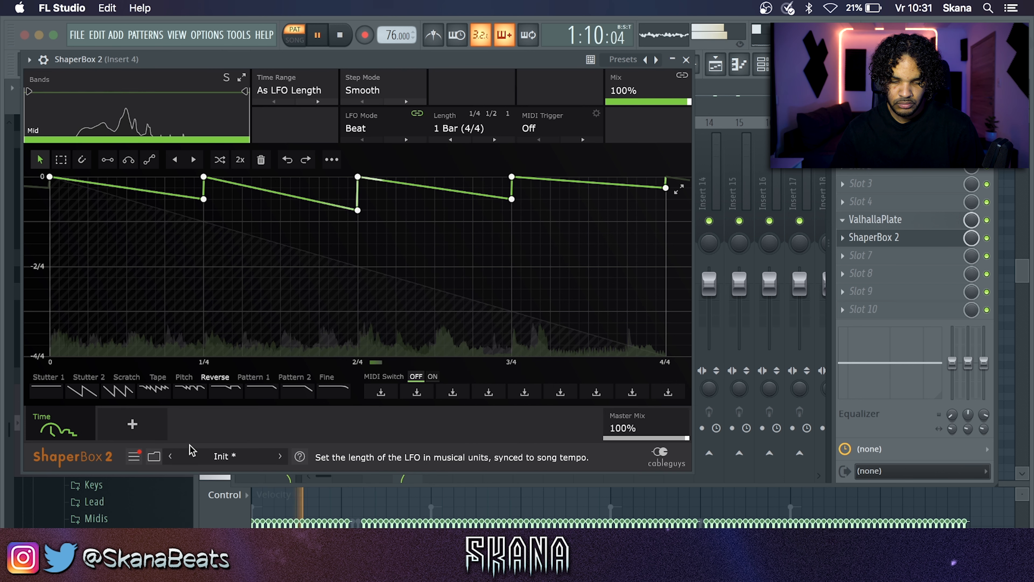
pyautogui.click(217, 459)
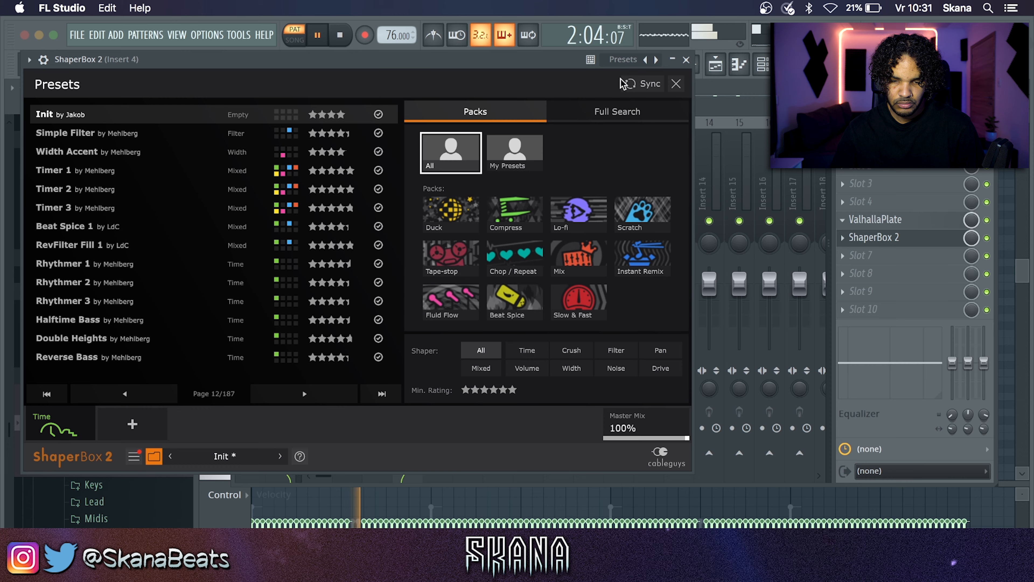
pyautogui.click(692, 62)
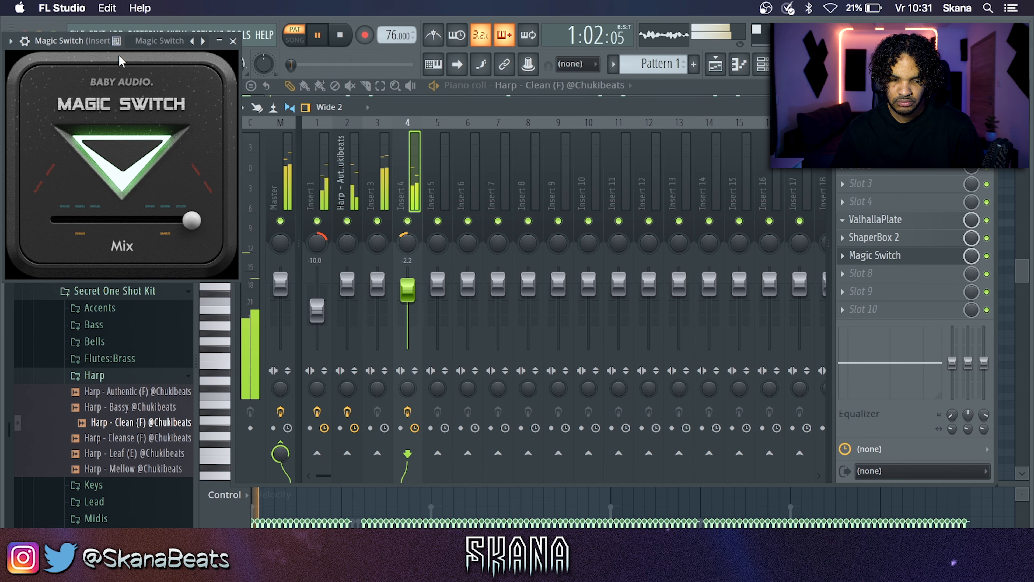
# - Lower the Magic Switch mix on Insert 4 and close the plugin
pyautogui.moveTo(185, 39); pyautogui.dragTo(224, 102)
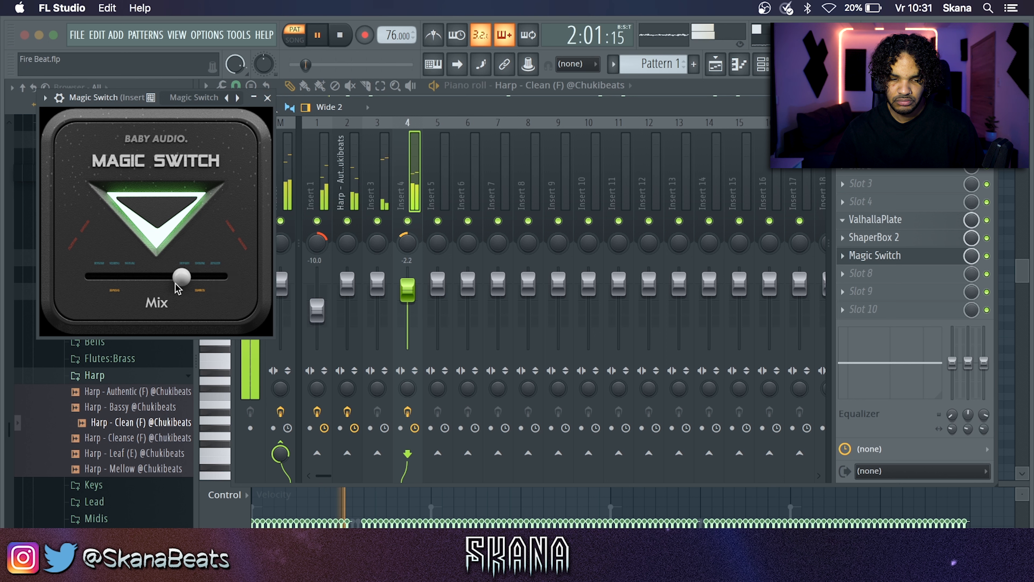
pyautogui.click(269, 97)
# - Place ShaperBox 2 before ValhallaPlate in Insert 1's effect chain and reselect Insert 4
pyautogui.click(322, 175)
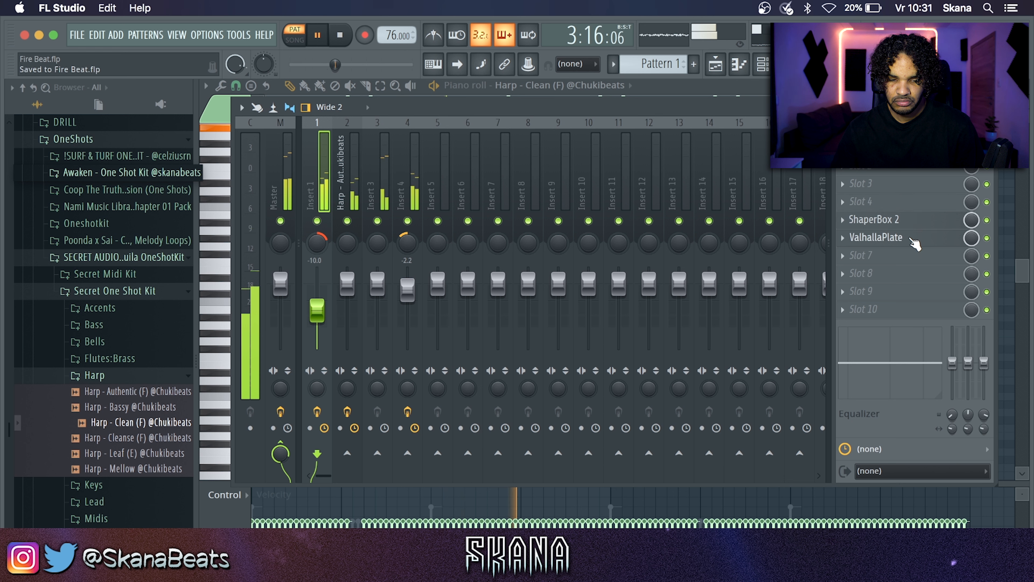
pyautogui.click(433, 168)
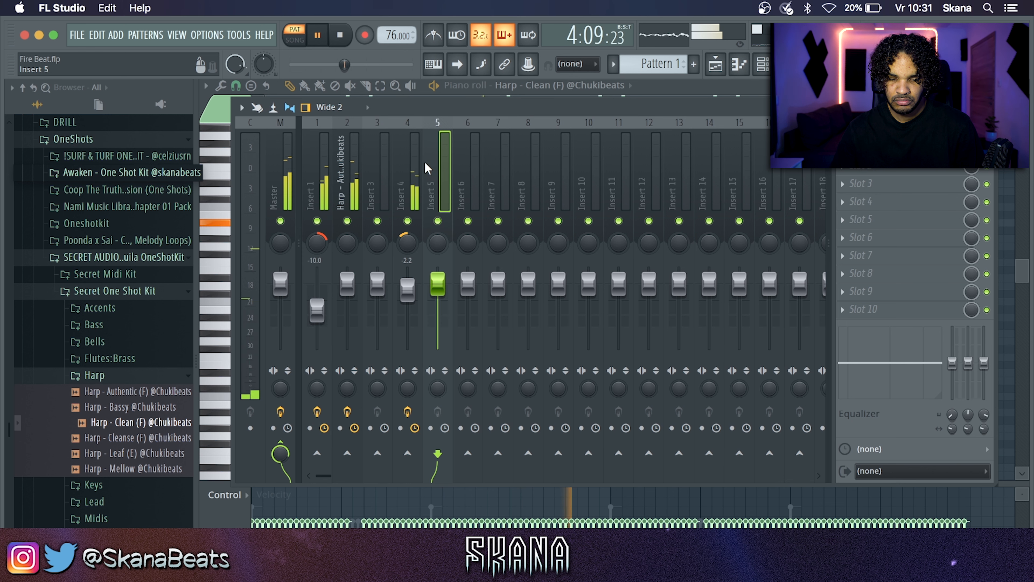
pyautogui.click(414, 166)
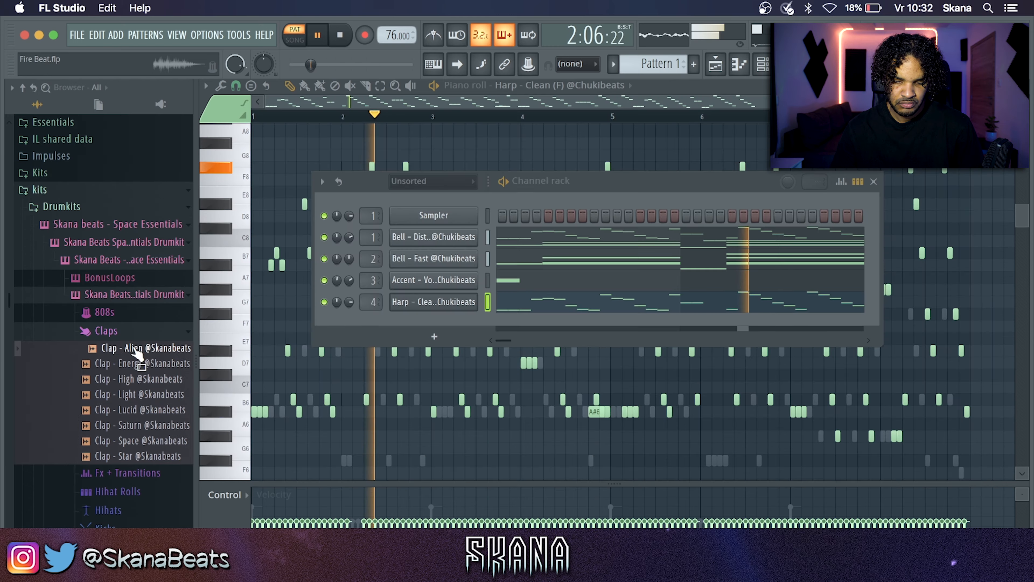
# - Add a Clap - Alien channel to the rack and replace its sample with Clap - Energy
pyautogui.moveTo(139, 348); pyautogui.dragTo(408, 351)
pyautogui.click(114, 409)
pyautogui.click(138, 365)
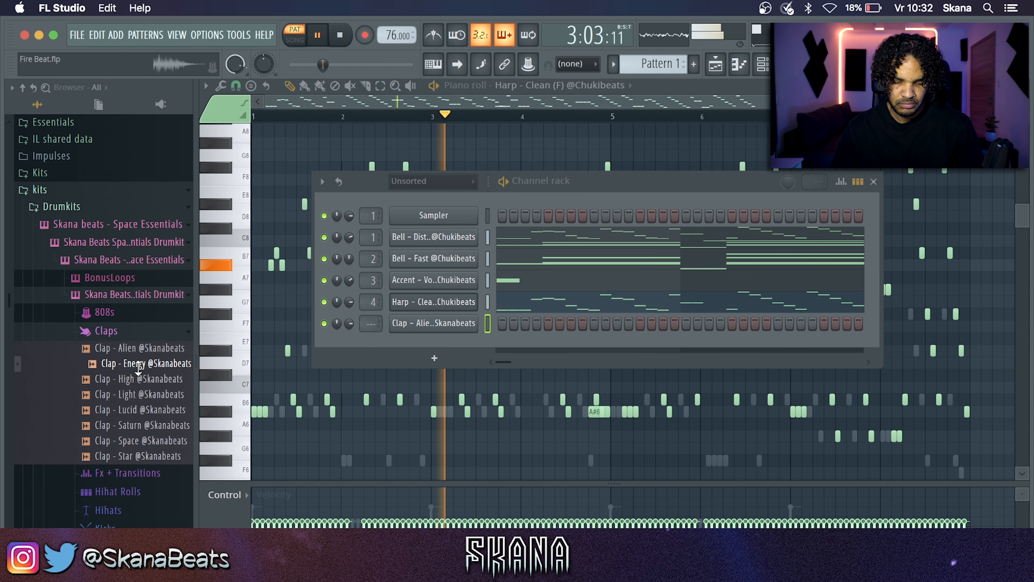
pyautogui.moveTo(138, 365); pyautogui.dragTo(545, 325)
pyautogui.press('space')
pyautogui.press('space')
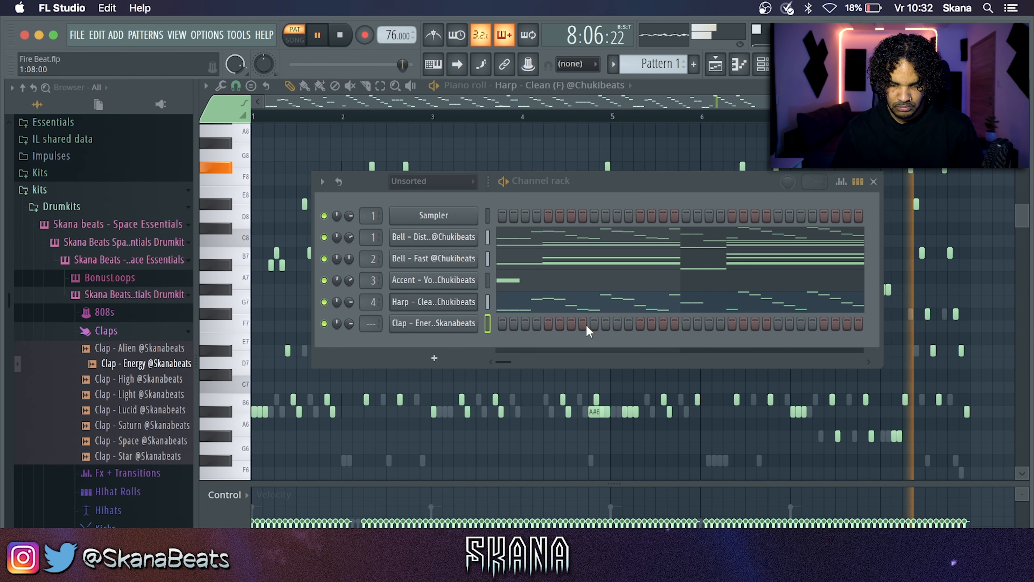
# - Place Clap - Energy hits on steps 5 and 13 and repeat them across eight bars in the piano roll
pyautogui.click(548, 323)
pyautogui.click(639, 323)
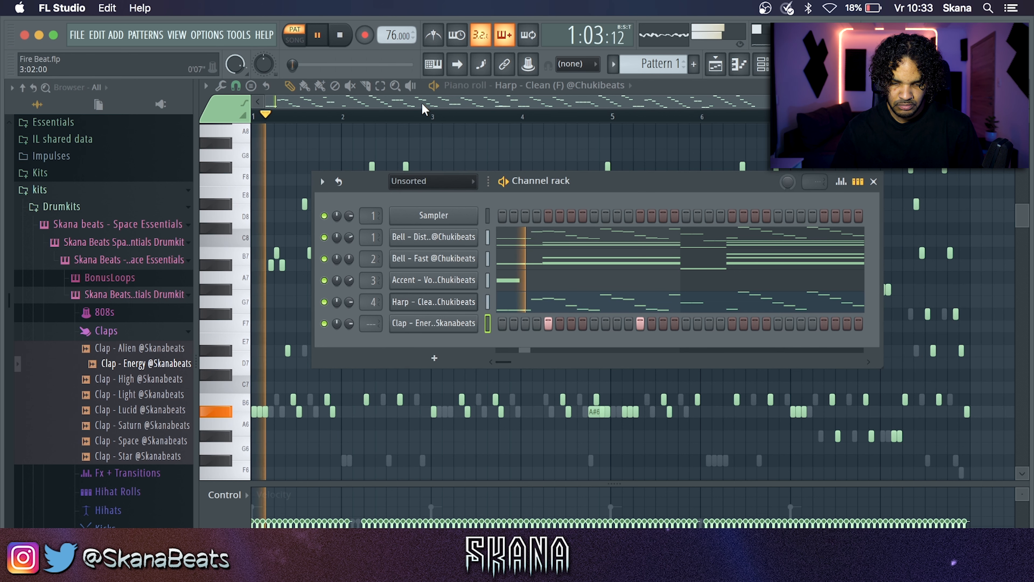
pyautogui.rightClick(448, 322)
pyautogui.click(501, 320)
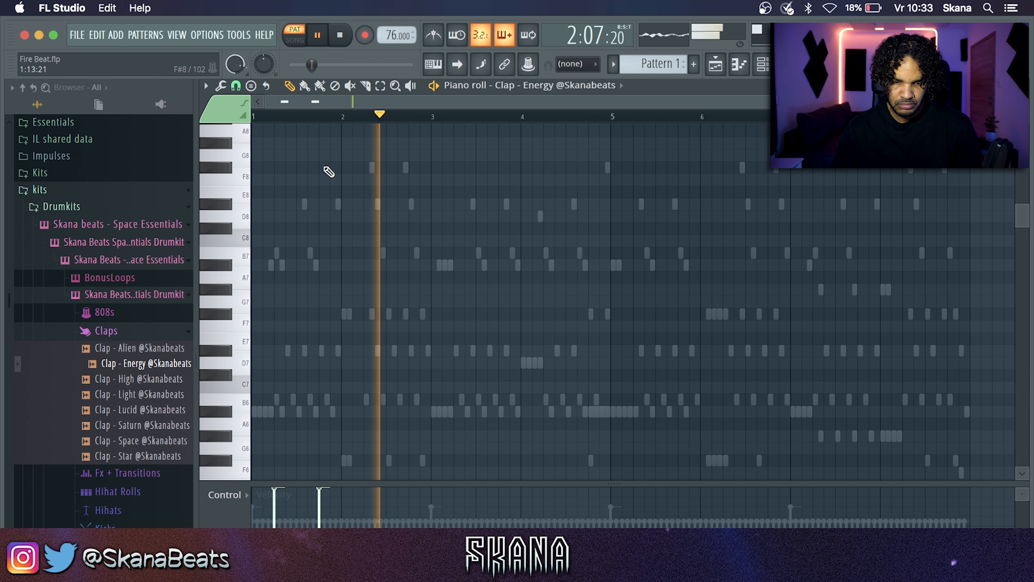
pyautogui.moveTo(342, 118); pyautogui.dragTo(3, 246)
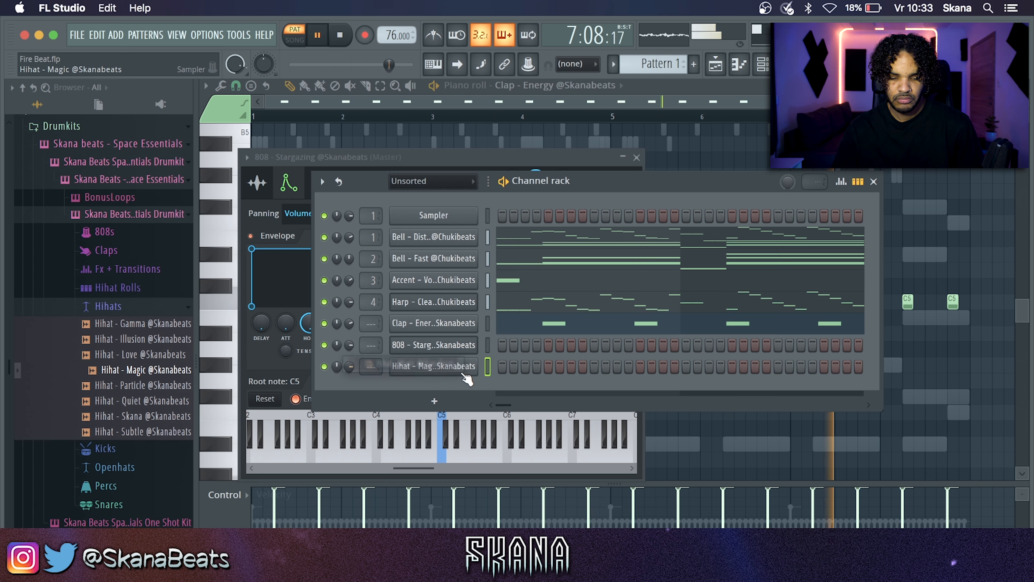
# - Load the sk - Ice hi-hat MIDI into the Hihat - Magic channel and open its notes in the piano roll
pyautogui.rightClick(469, 367)
pyautogui.click(542, 382)
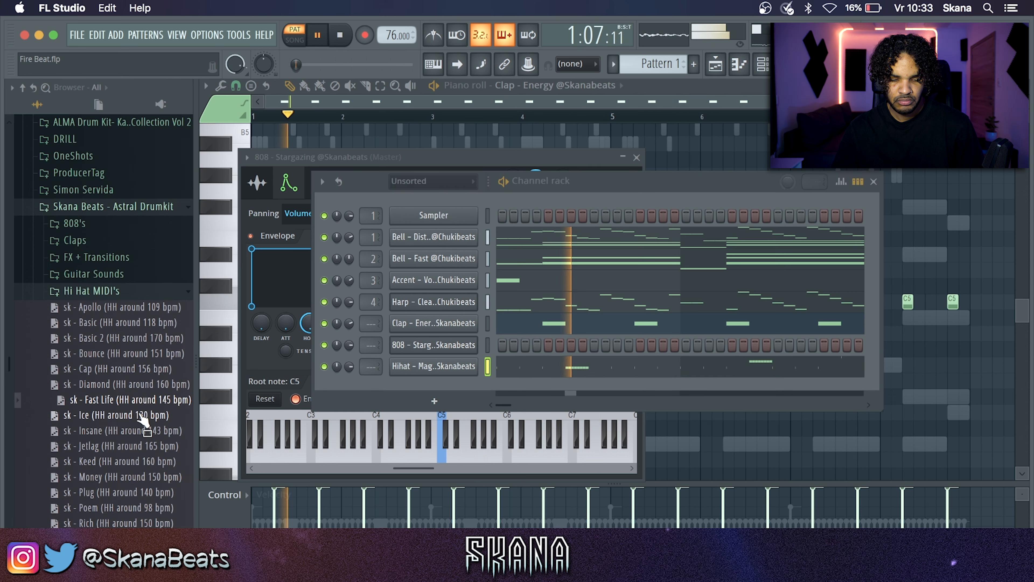
pyautogui.click(122, 414)
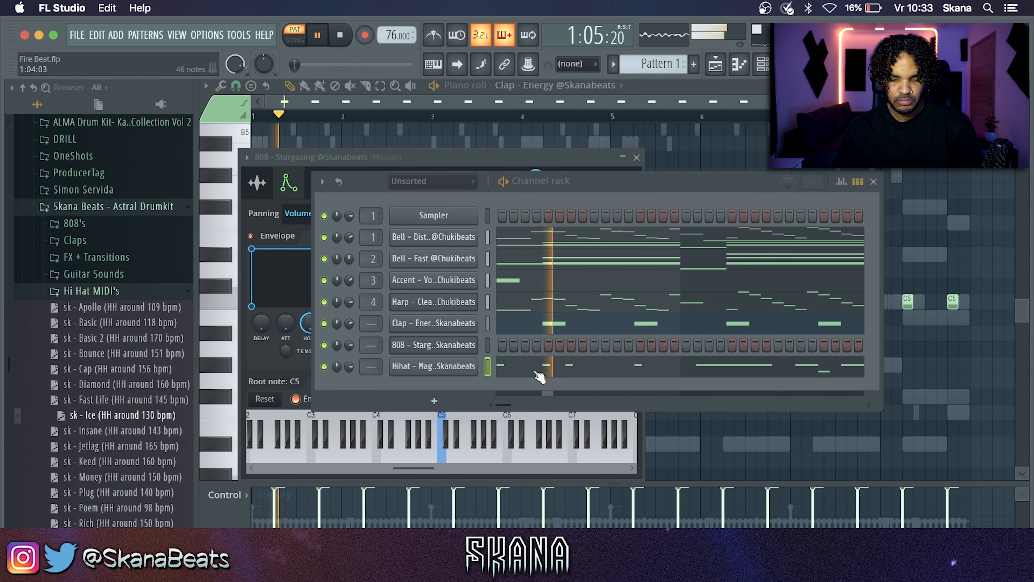
pyautogui.click(537, 373)
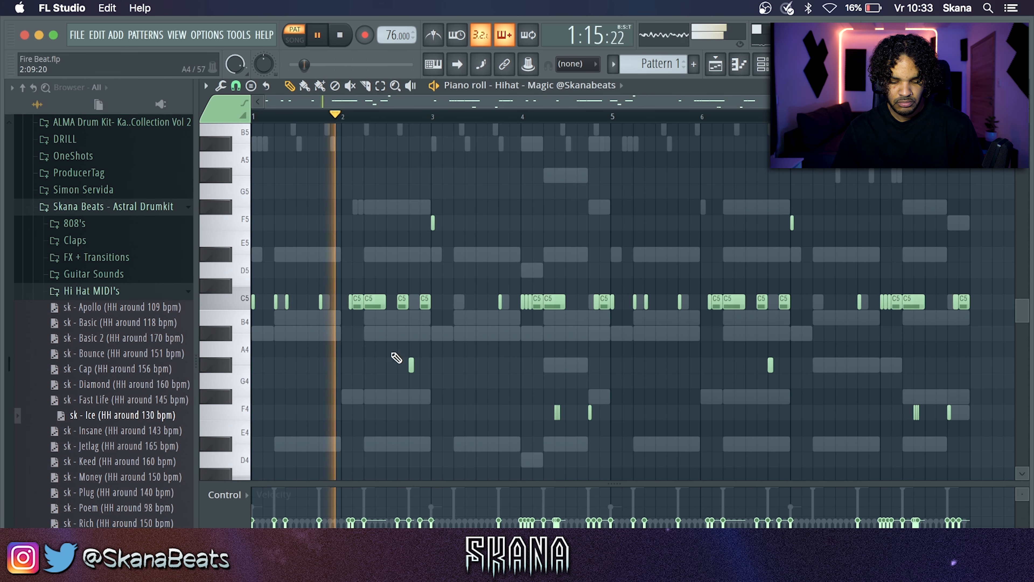
# - Close the Chopper, thin the chopped C5 hi-hat notes early in bar 2 and select the rapid F#4 roll
pyautogui.hotkey('ctrl', 'a')
pyautogui.press('space')
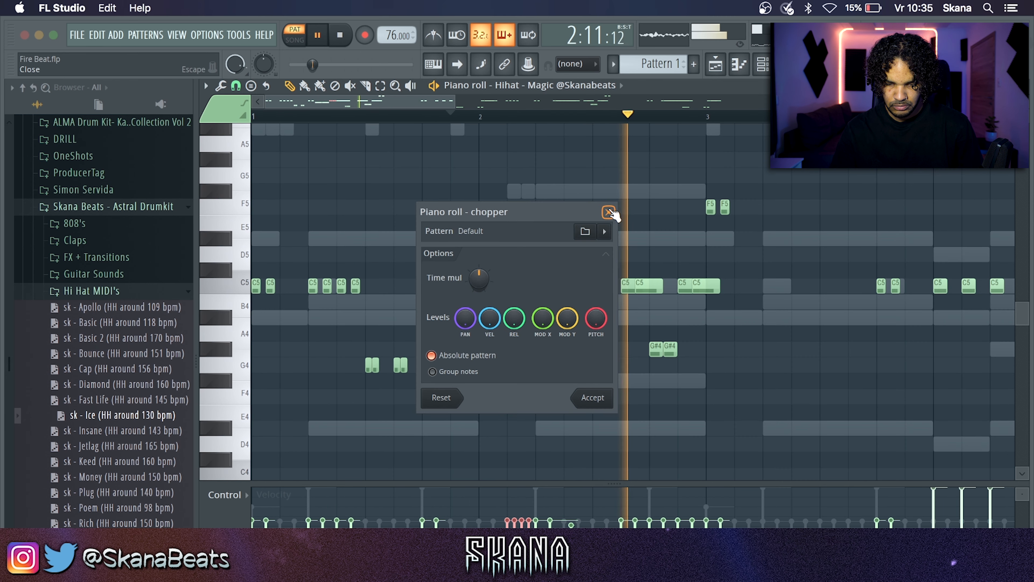
pyautogui.click(609, 212)
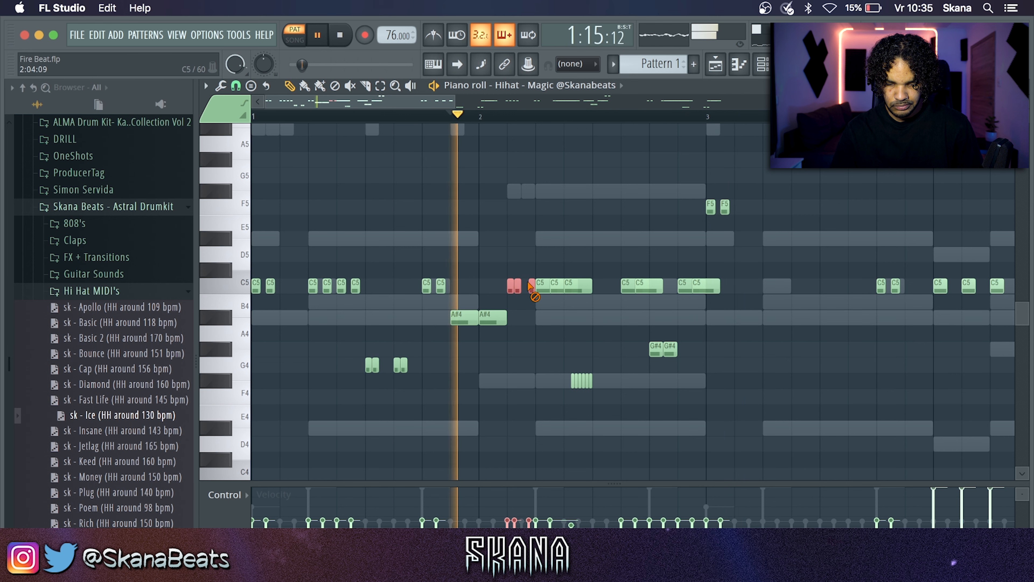
pyautogui.scroll(2, 532, 288)
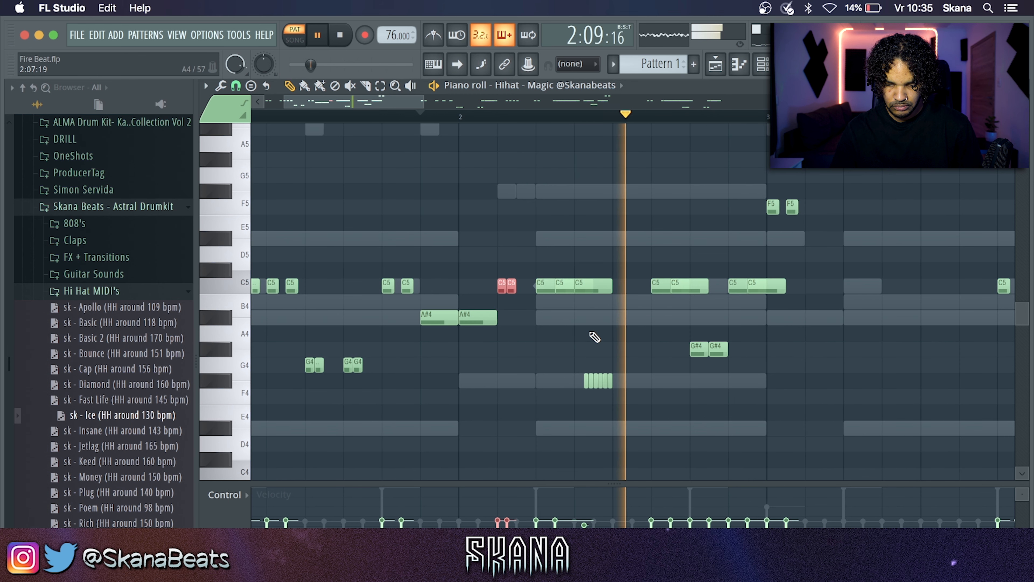
pyautogui.moveTo(575, 380); pyautogui.dragTo(632, 408)
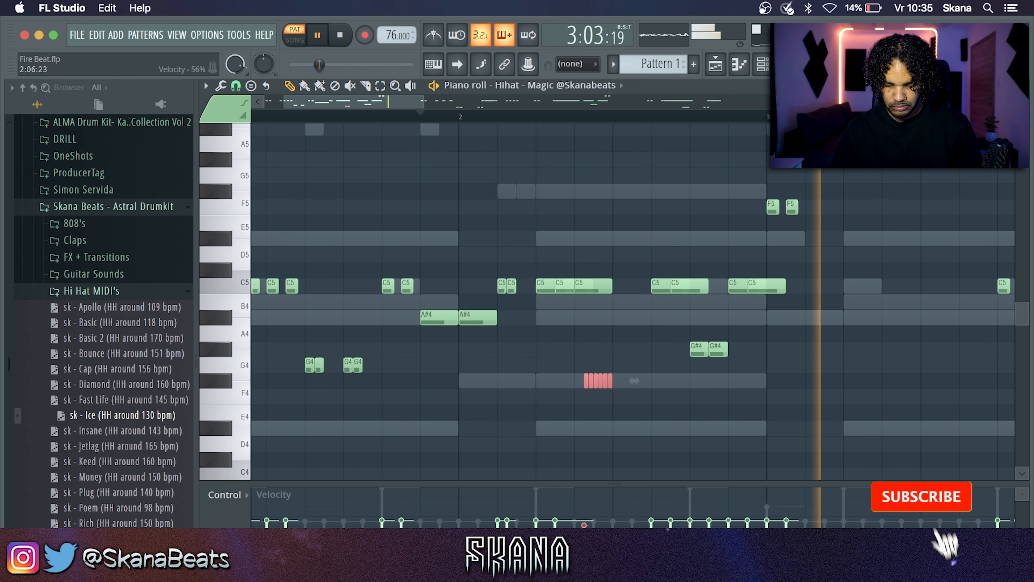
pyautogui.scroll(-4, 642, 456)
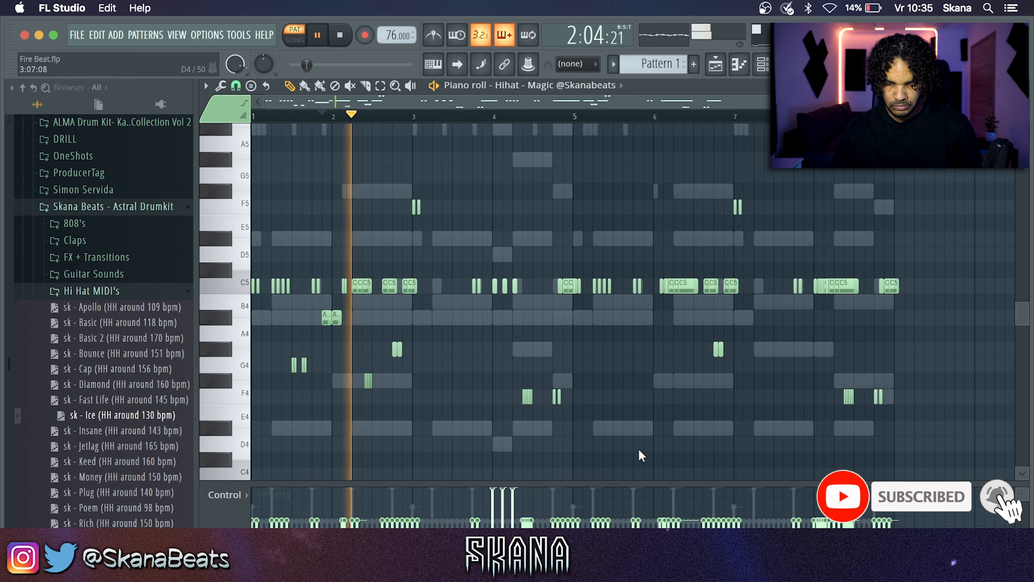
# - Delete the hi-hat notes from bar 3 onward and repeat the first two bars in their place
pyautogui.moveTo(937, 153)
pyautogui.mouseDown()
pyautogui.moveTo(474, 456)
pyautogui.moveTo(430, 442)
pyautogui.moveTo(418, 462)
pyautogui.moveTo(422, 454)
pyautogui.mouseUp()
pyautogui.press('Delete')
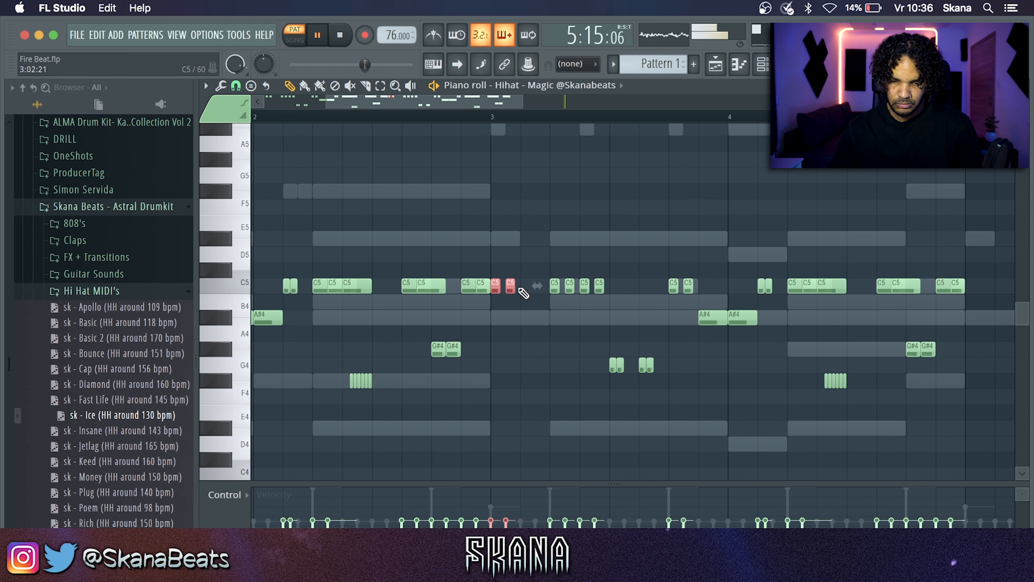
# - Raise the two hi-hat notes opening bar 3 to A#5 and repeat the four-bar pattern from bar 5
pyautogui.press('super+Up')
pyautogui.hotkey('shift', 'Down')
pyautogui.hotkey('shift', 'Down')
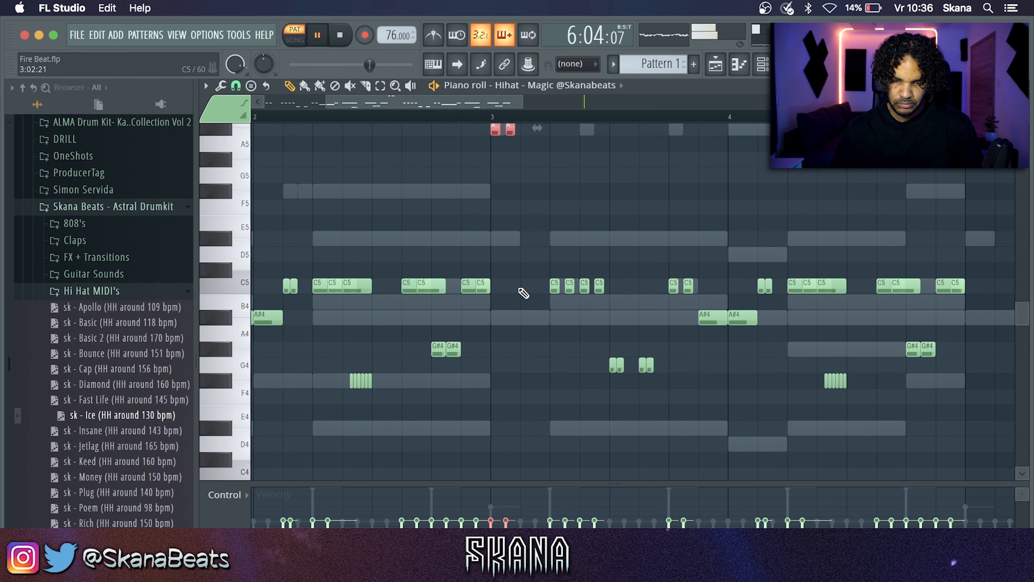
pyautogui.keyDown('super'); pyautogui.rightClick(519, 289); pyautogui.keyUp('super')
pyautogui.press('super+d')
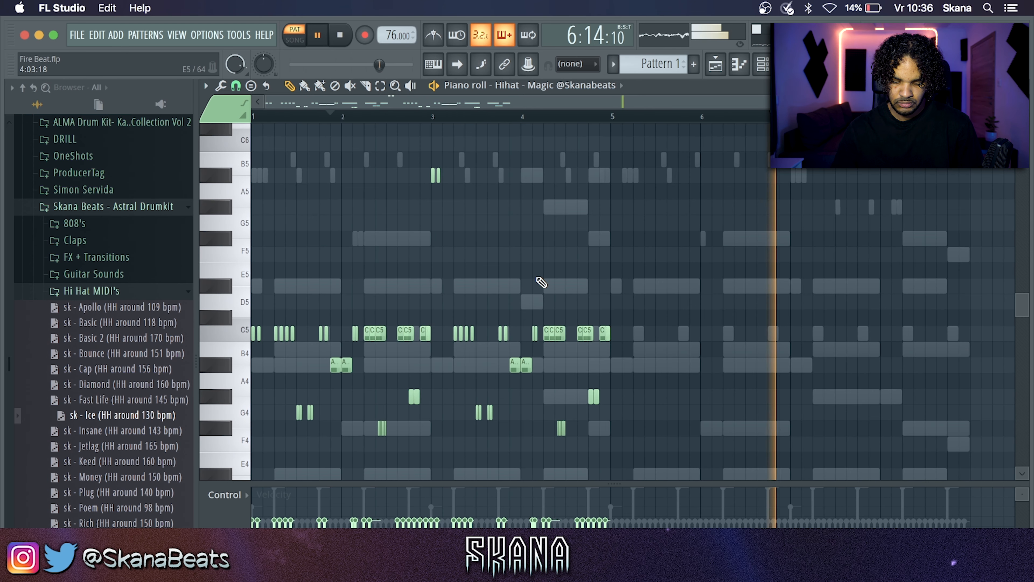
pyautogui.scroll(3, 674, 228)
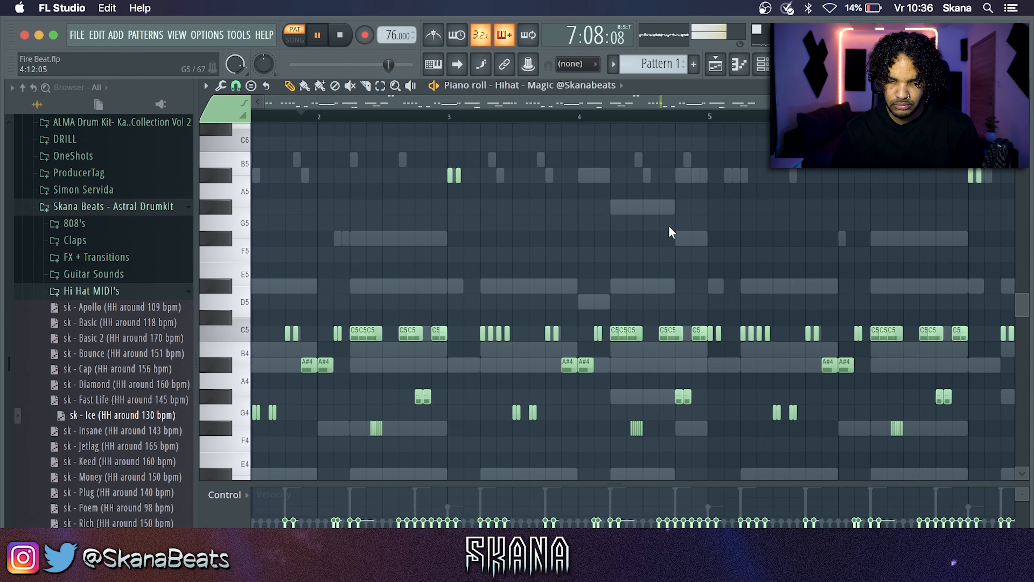
# - Lower the paired A#5 hi-hat notes opening bars 3 and 7 to F5
pyautogui.scroll(-3, 670, 228)
pyautogui.keyDown('super'); pyautogui.click(227, 172); pyautogui.keyUp('super')
pyautogui.hotkey('shift', 'Down')
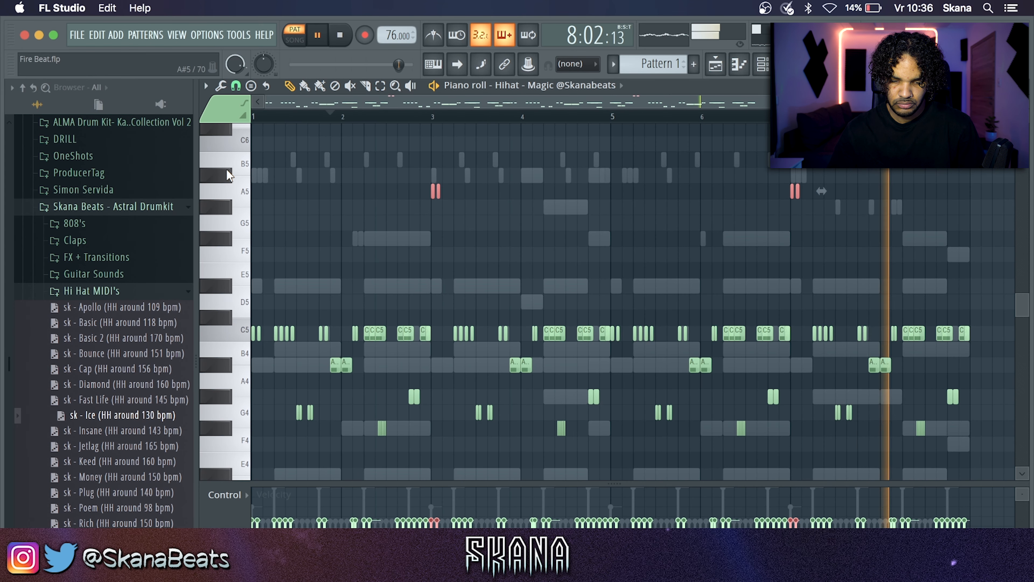
pyautogui.hotkey('shift', 'Down')
pyautogui.hotkey('shift', 'Down')
pyautogui.hotkey('shift', 'Down')
pyautogui.hotkey('shift', 'Down')
pyautogui.keyDown('super'); pyautogui.rightClick(327, 151); pyautogui.keyUp('super')
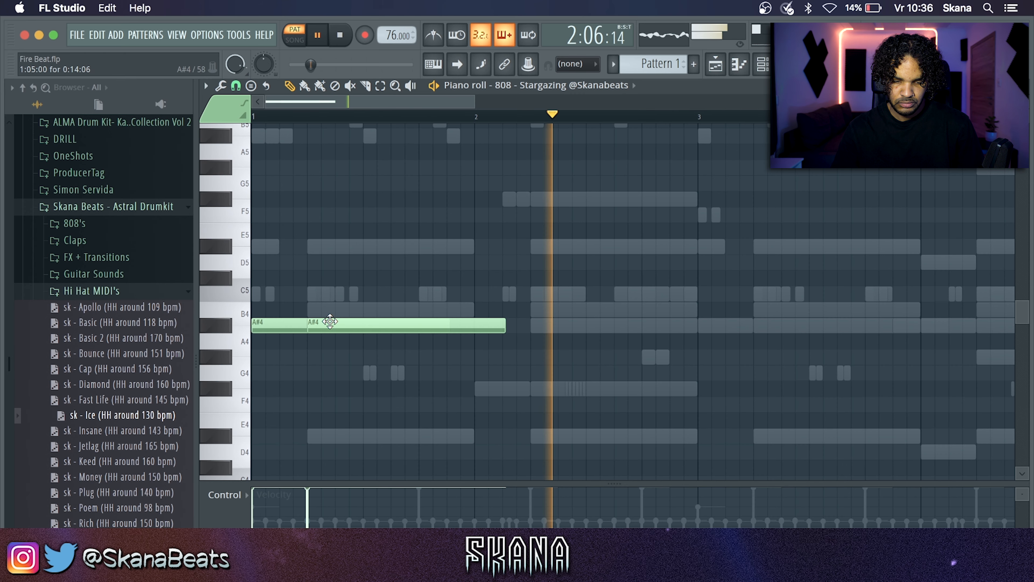
# - Shift the second A#4 808 note one step earlier and add D#5 notes on steps 11 and 14 of bar 1
pyautogui.press('space')
pyautogui.moveTo(331, 321); pyautogui.dragTo(318, 322)
pyautogui.press('space')
pyautogui.press('space')
pyautogui.click(378, 307)
pyautogui.moveTo(377, 307); pyautogui.dragTo(442, 247)
pyautogui.press('space')
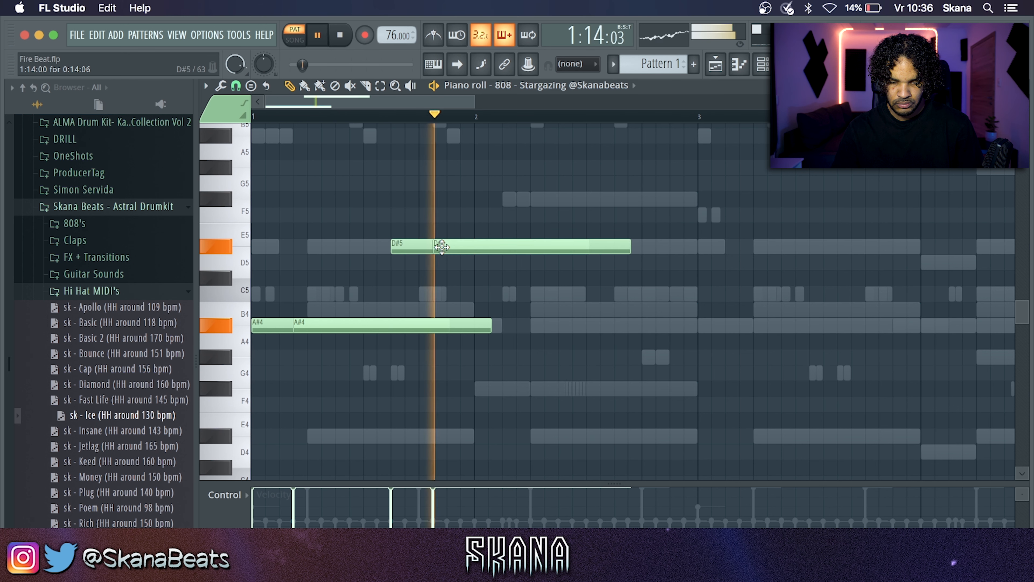
# - Add an A#4 808 note at the start of bar 2 and trim overlapping notes with Quick Legato
pyautogui.press('space')
pyautogui.click(476, 282)
pyautogui.moveTo(477, 284); pyautogui.dragTo(476, 331)
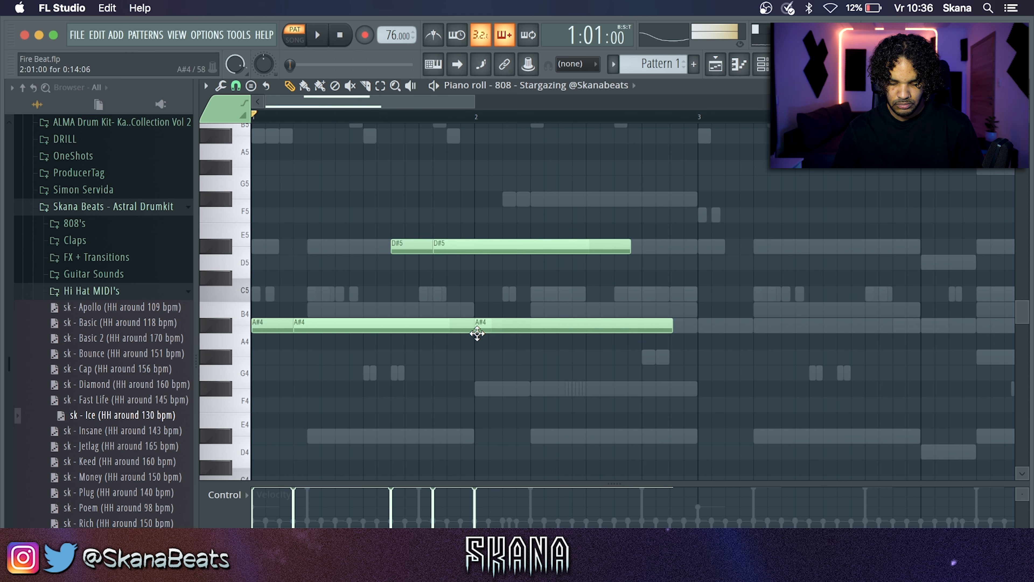
pyautogui.press('super+l')
# - Complete the two-bar 808 line on B4, E5 and C5 and repeat it over bars 3 and 4
pyautogui.press('space')
pyautogui.rightClick(502, 328)
pyautogui.click(503, 329)
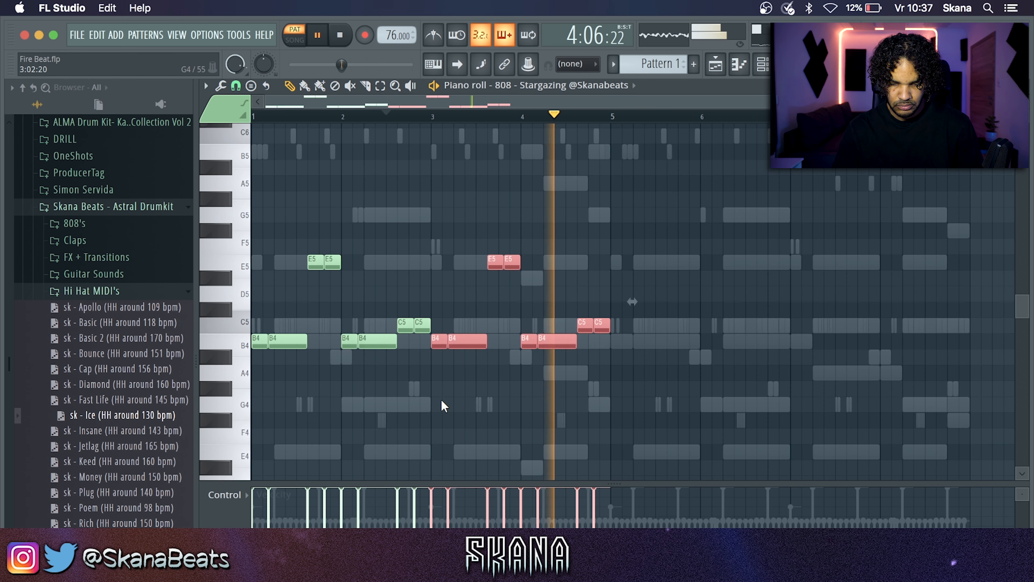
pyautogui.press('super+d')
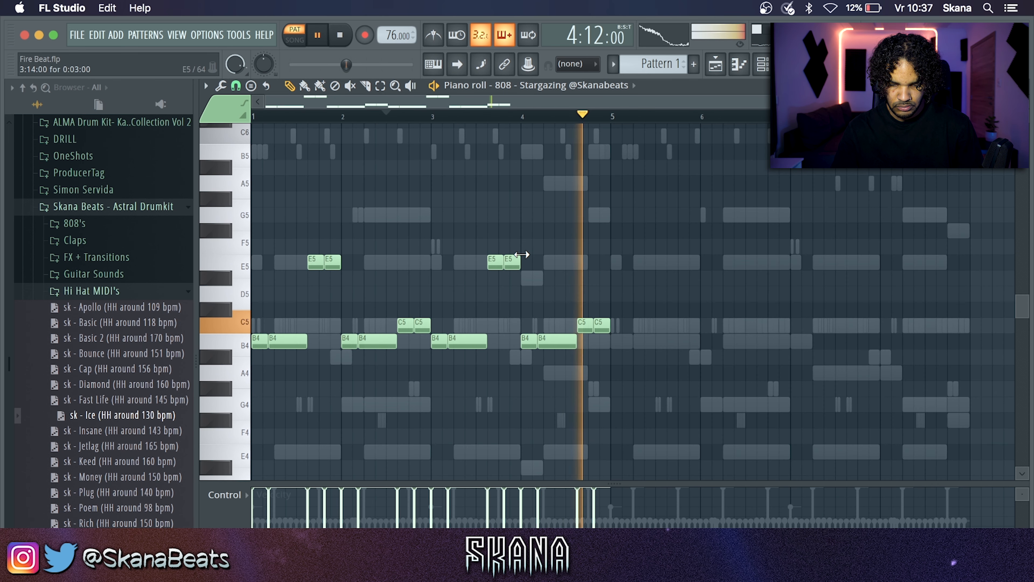
# - Save the project and play the pattern from the beginning
pyautogui.press('super+s')
pyautogui.scroll(3, 522, 261)
pyautogui.scroll(-3, 527, 260)
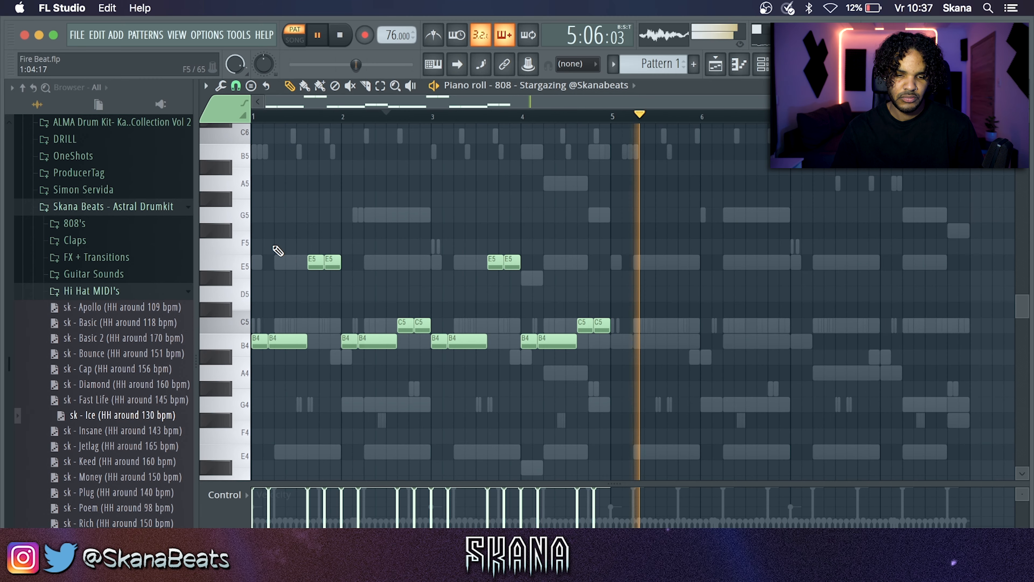
pyautogui.click(339, 35)
pyautogui.press('space')
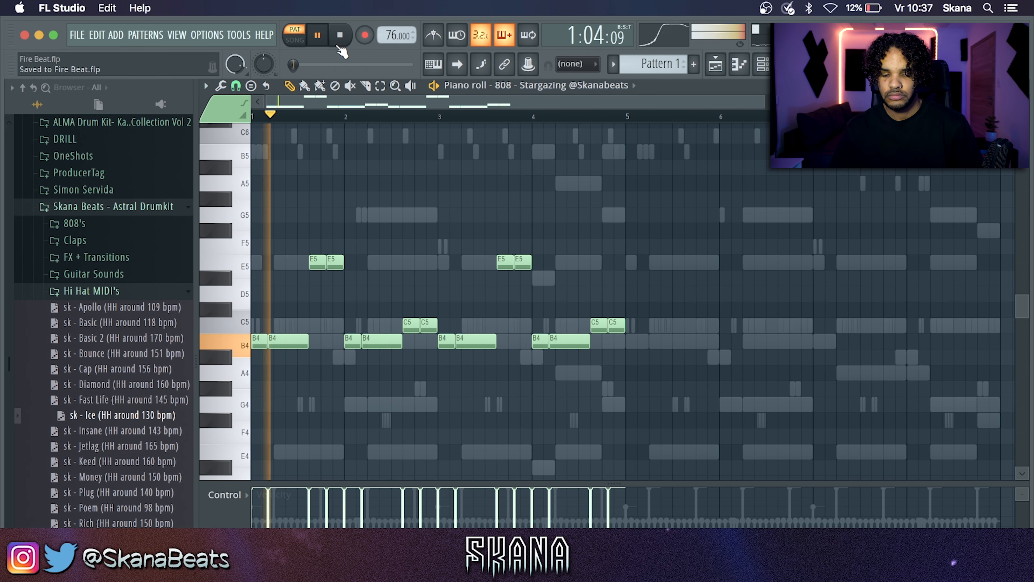
# - Set the 808 channel volume to 68% and cut mixer Insert 1's low shelf by 18.0 at 90 Hz
pyautogui.click(738, 64)
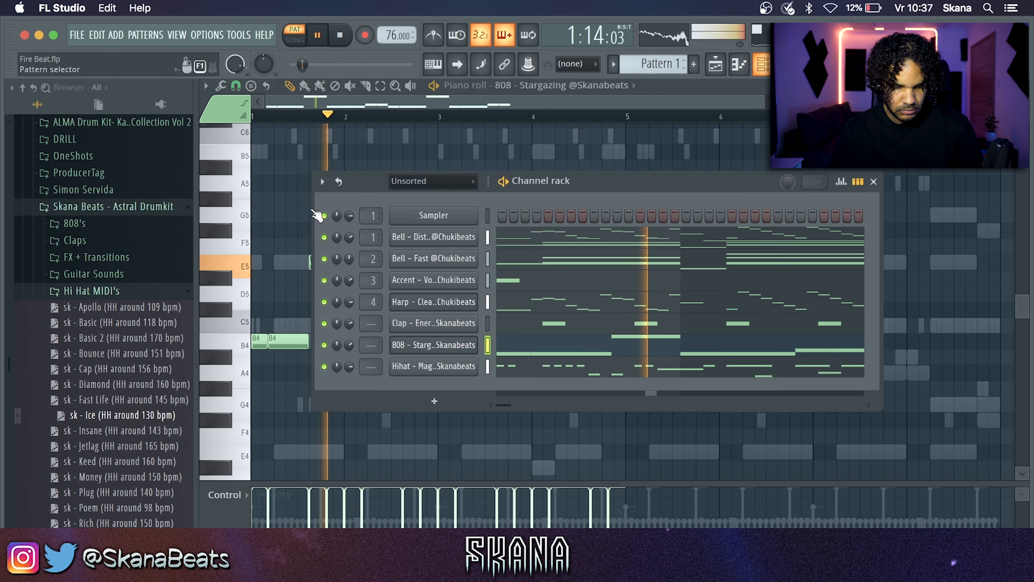
pyautogui.click(150, 292)
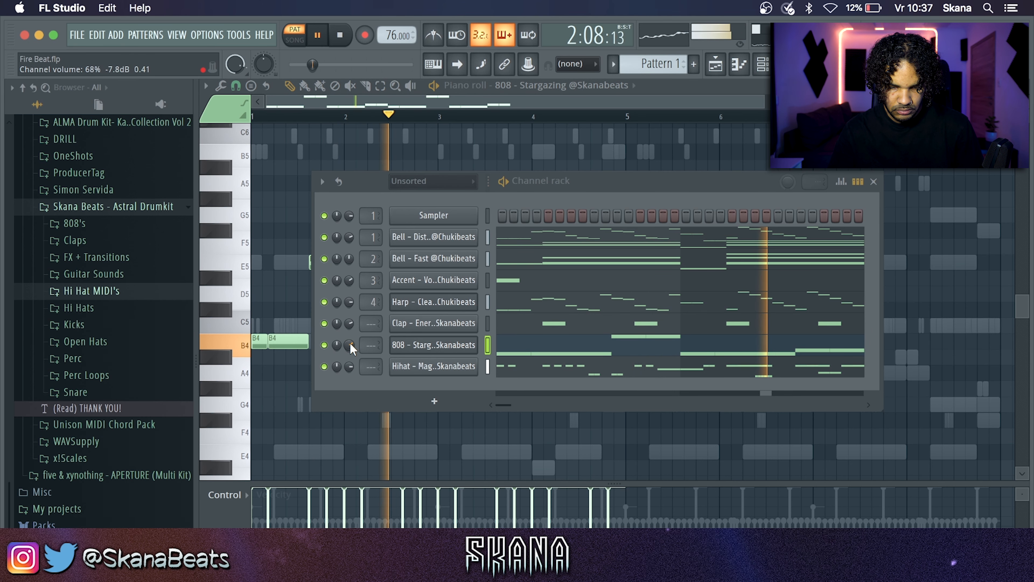
pyautogui.click(762, 64)
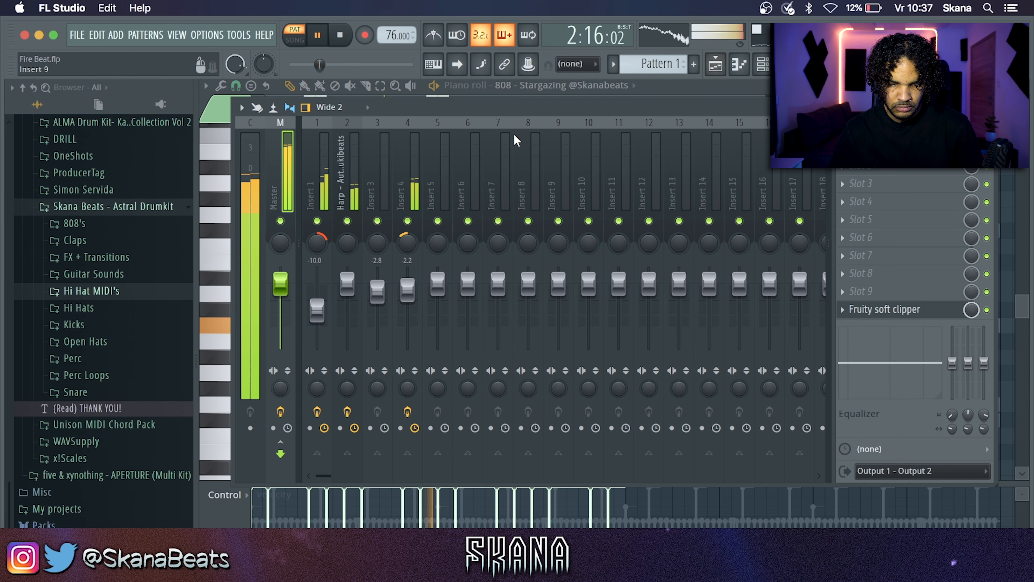
pyautogui.click(318, 170)
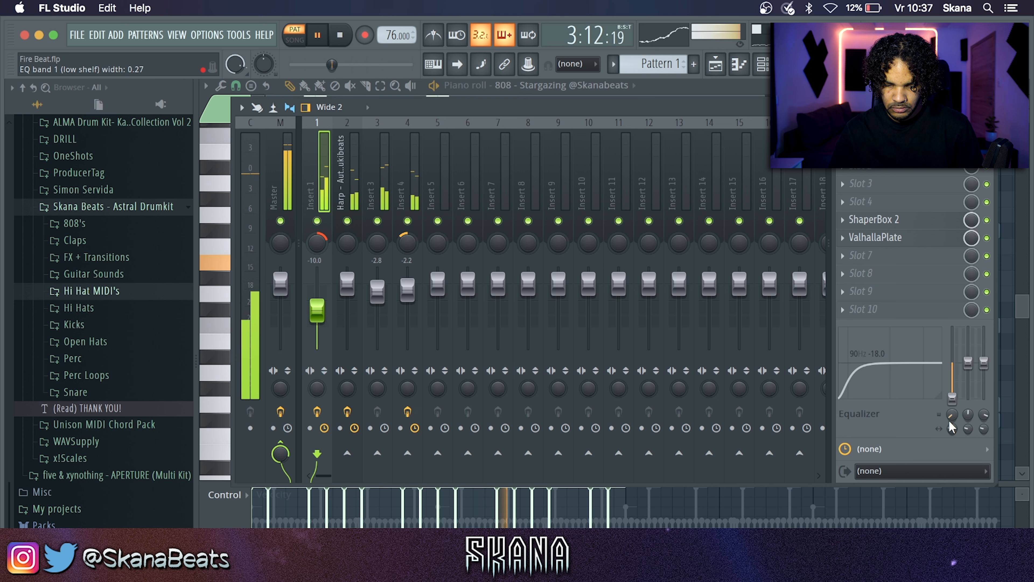
pyautogui.click(341, 154)
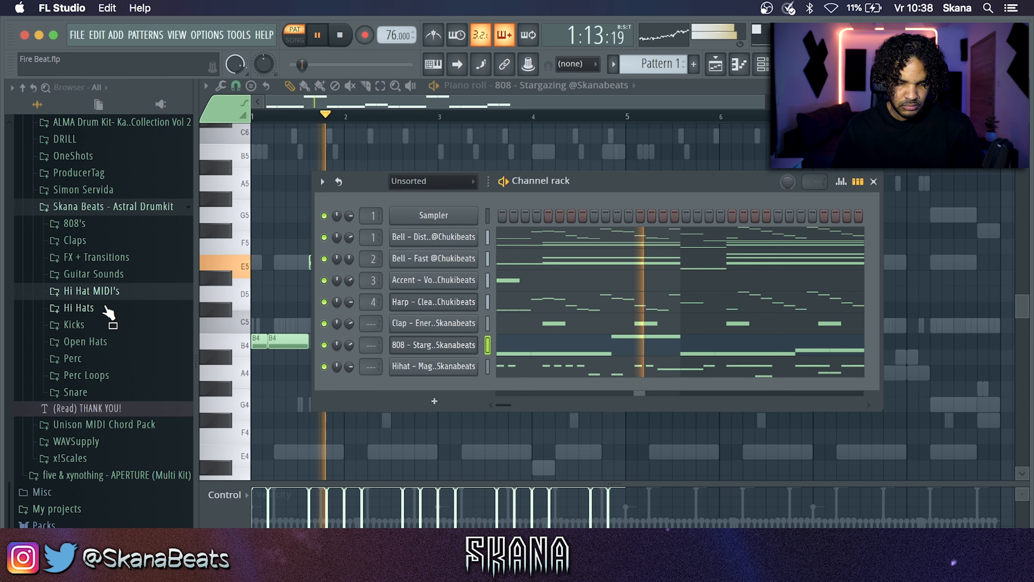
# - Load Skana - Dream Kick as a new channel above the hi-hat and copy the 808 notes into it
pyautogui.click(101, 325)
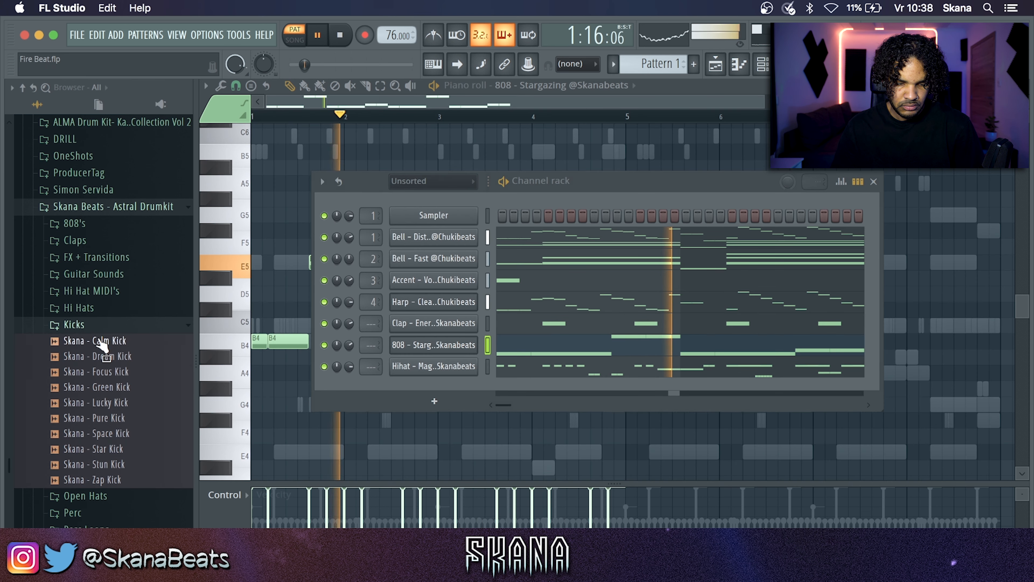
pyautogui.click(99, 341)
pyautogui.moveTo(102, 358); pyautogui.dragTo(434, 366)
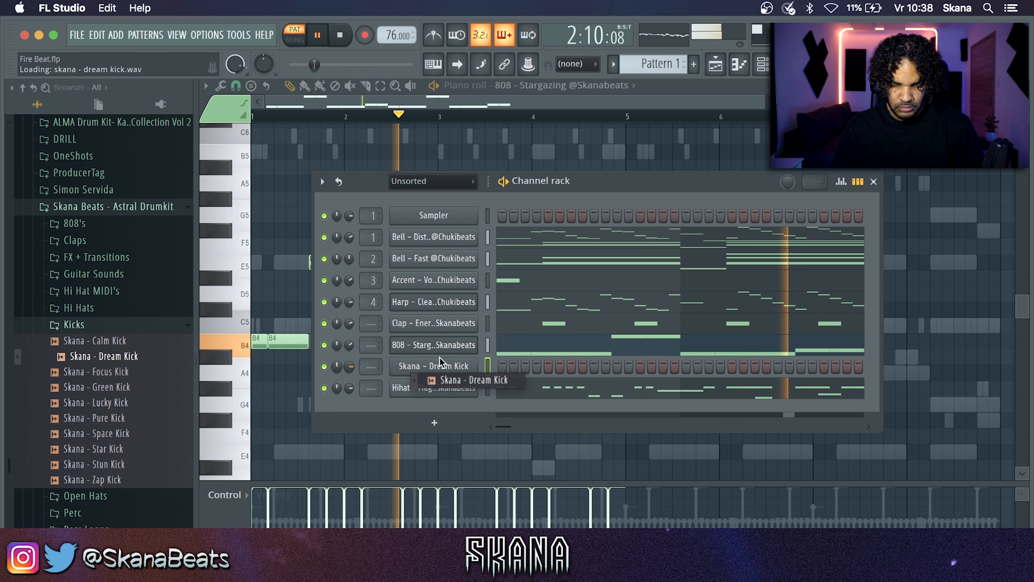
pyautogui.press('super+c')
pyautogui.click(489, 364)
pyautogui.press('super+v')
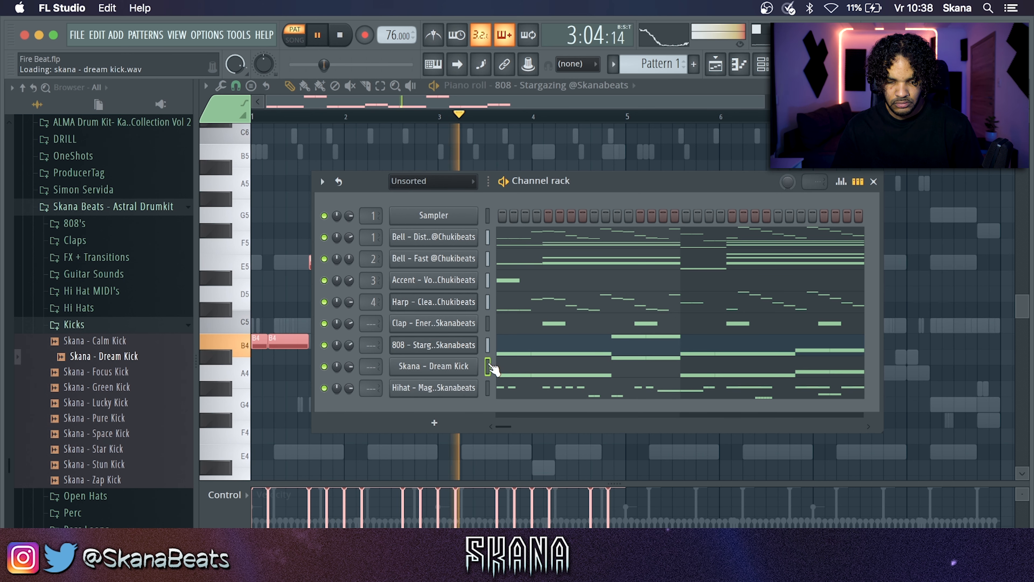
# - Limit all the copied kick notes to C5 and shorten them to brief hits
pyautogui.click(515, 371)
pyautogui.hotkey('alt', 'k')
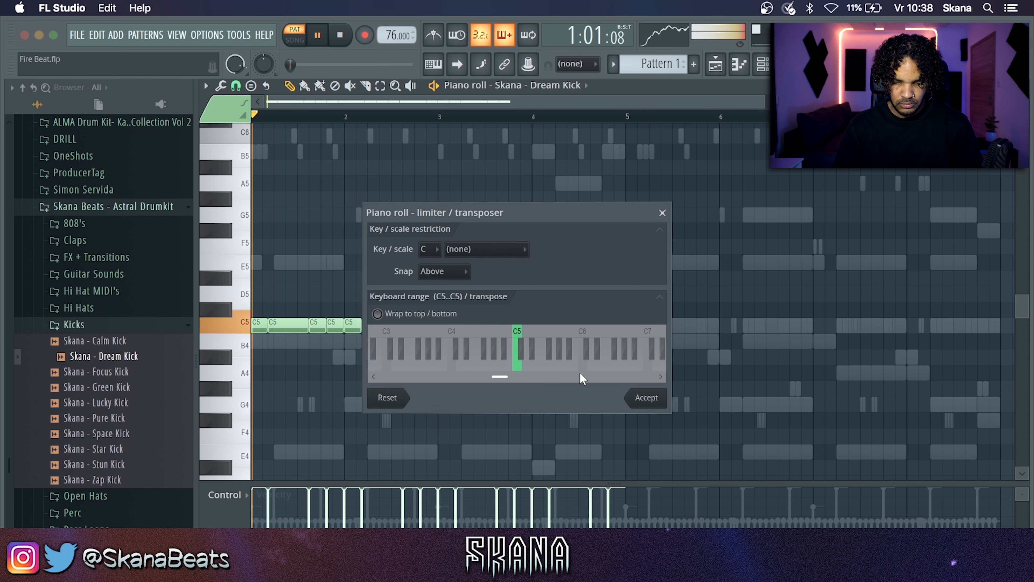
pyautogui.click(646, 398)
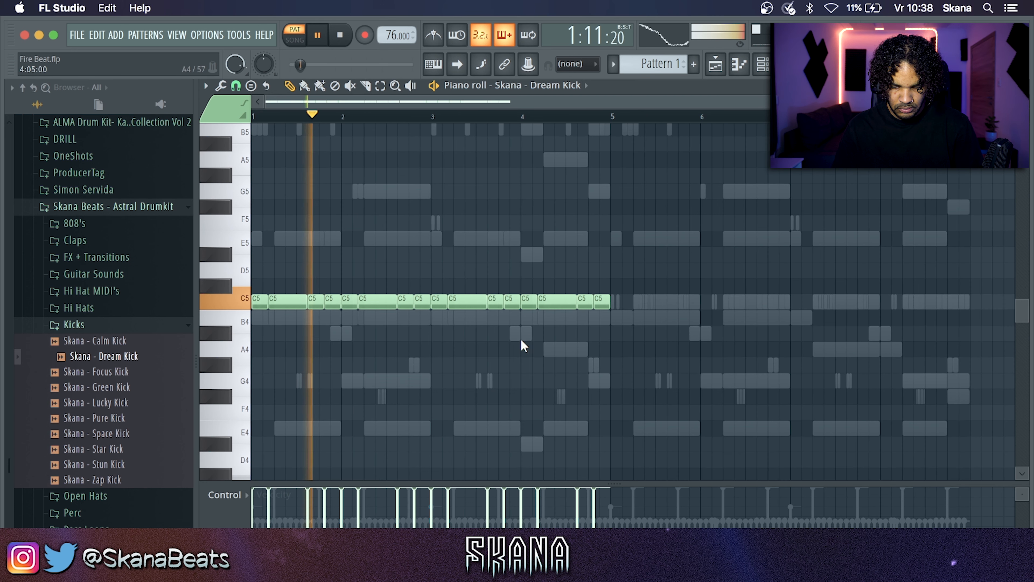
pyautogui.hotkey('shift', 'd')
pyautogui.keyDown('super'); pyautogui.rightClick(321, 334); pyautogui.keyUp('super')
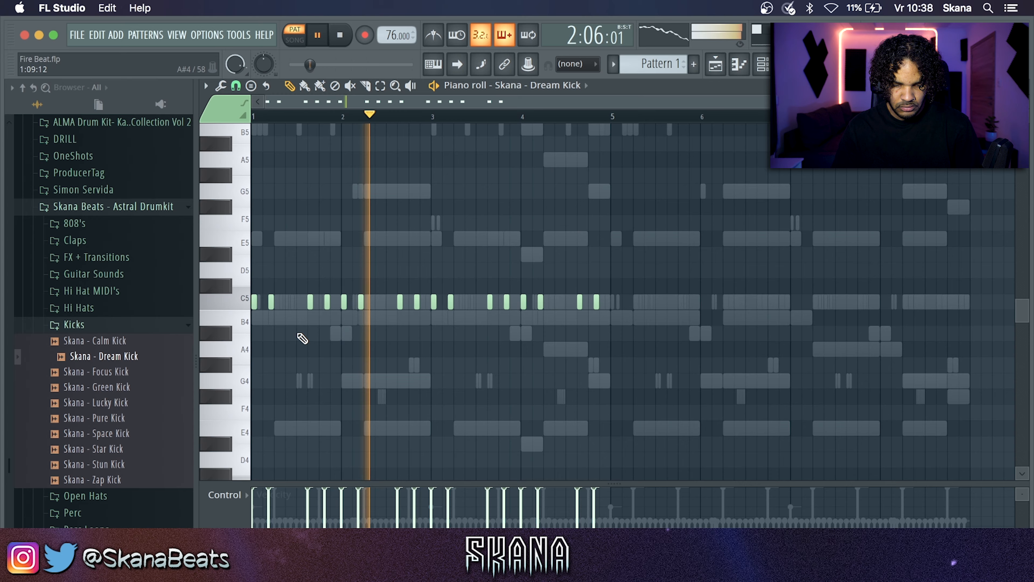
pyautogui.scroll(3, 228, 308)
# - Enable Reverse polarity in the Dream Kick sampler settings
pyautogui.click(763, 65)
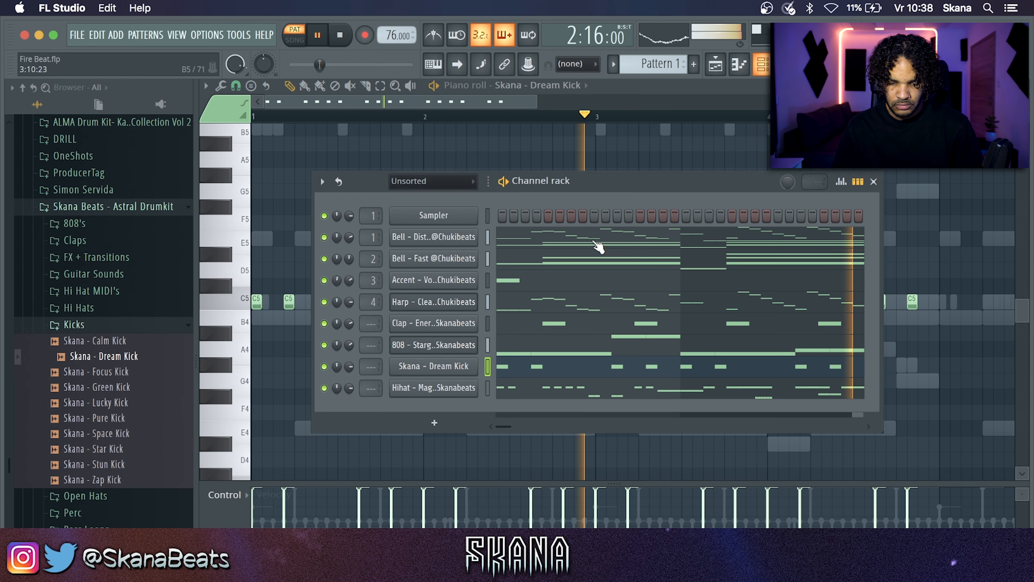
pyautogui.click(469, 368)
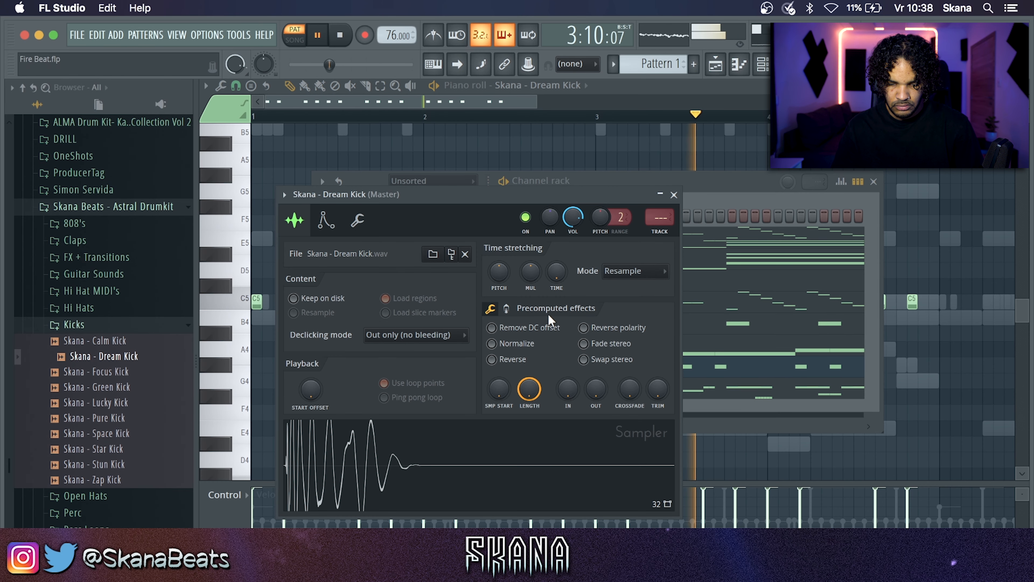
pyautogui.click(593, 326)
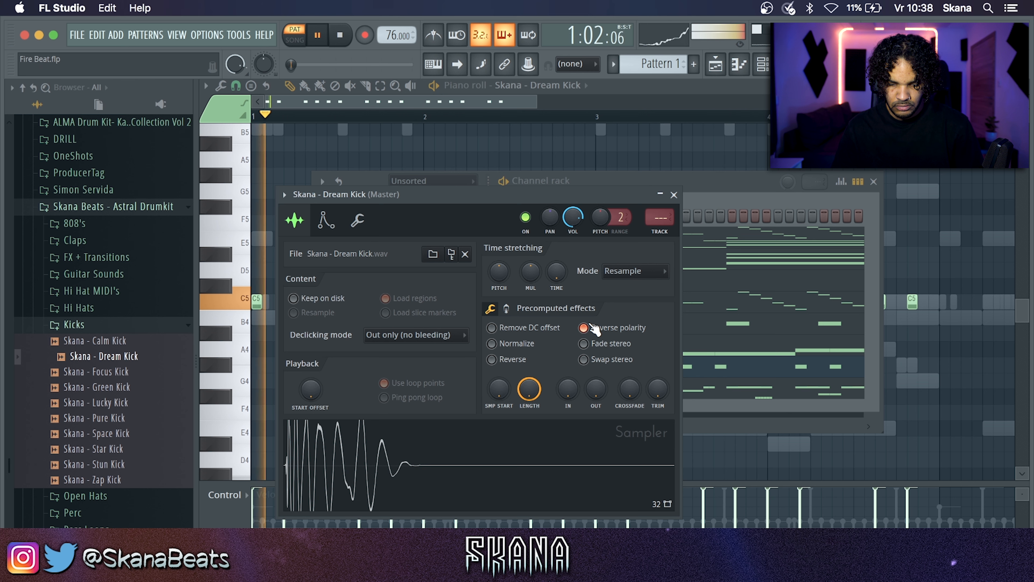
pyautogui.click(698, 148)
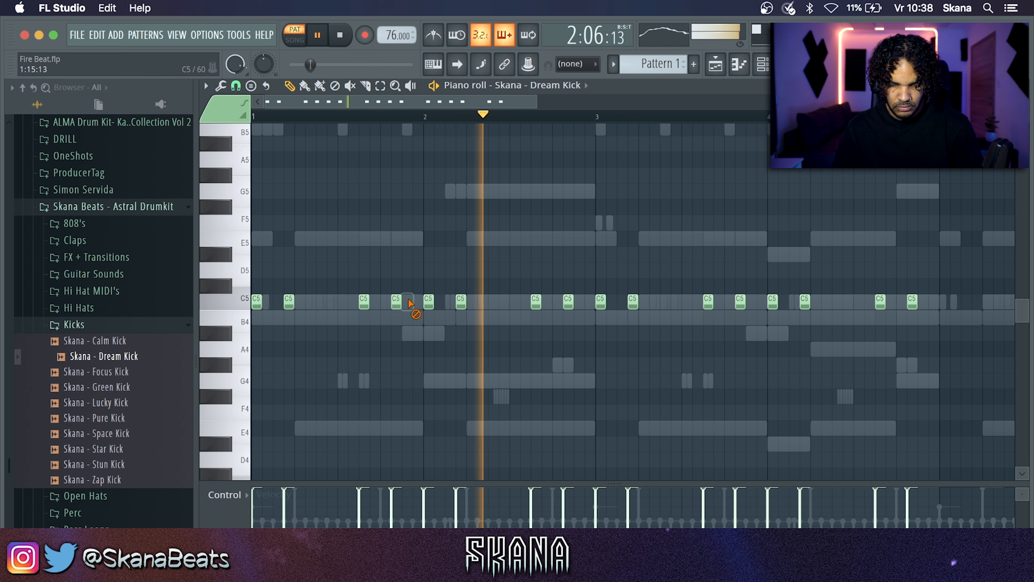
# - Transpose the bell, accent, harp and 808 notes up one semitone and open the 808 notes in the piano roll
pyautogui.click(487, 239)
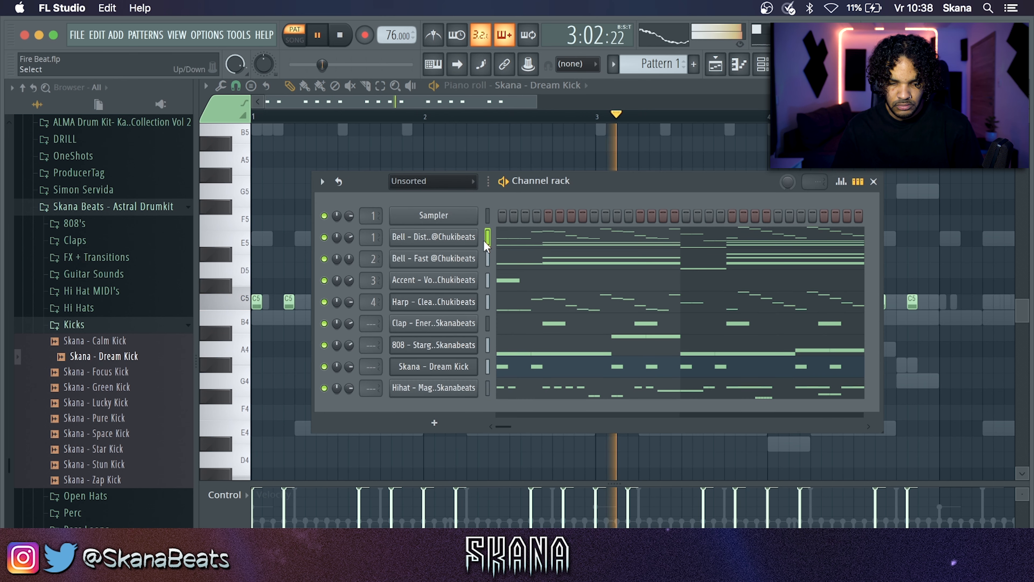
pyautogui.click(323, 182)
pyautogui.click(374, 351)
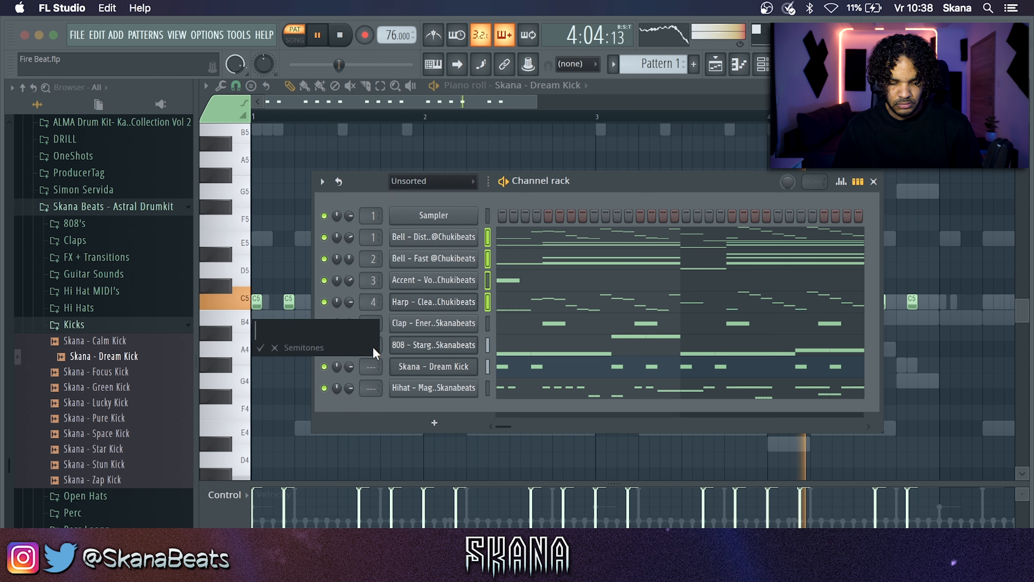
pyautogui.press('Return')
pyautogui.click(597, 352)
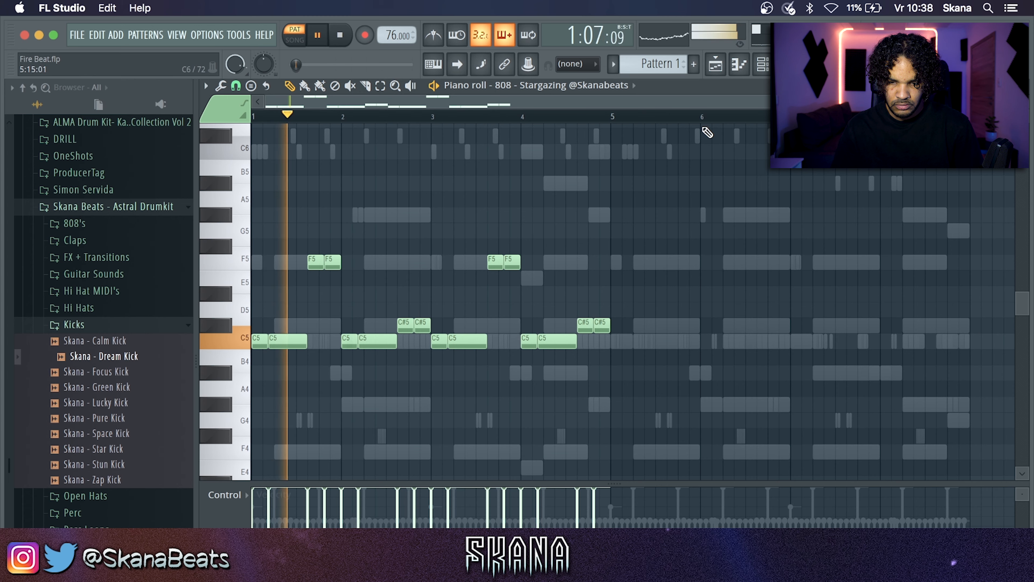
# - Shorten the last C#5 808 note of bar 2 to one step and add two one-step G#5 notes after it
pyautogui.scroll(3, 349, 268)
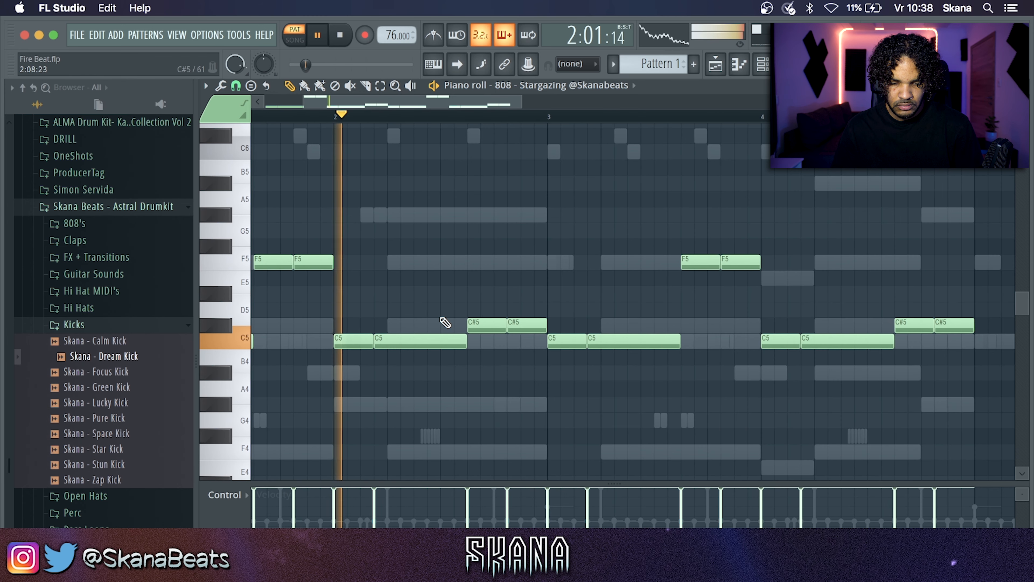
pyautogui.click(532, 327)
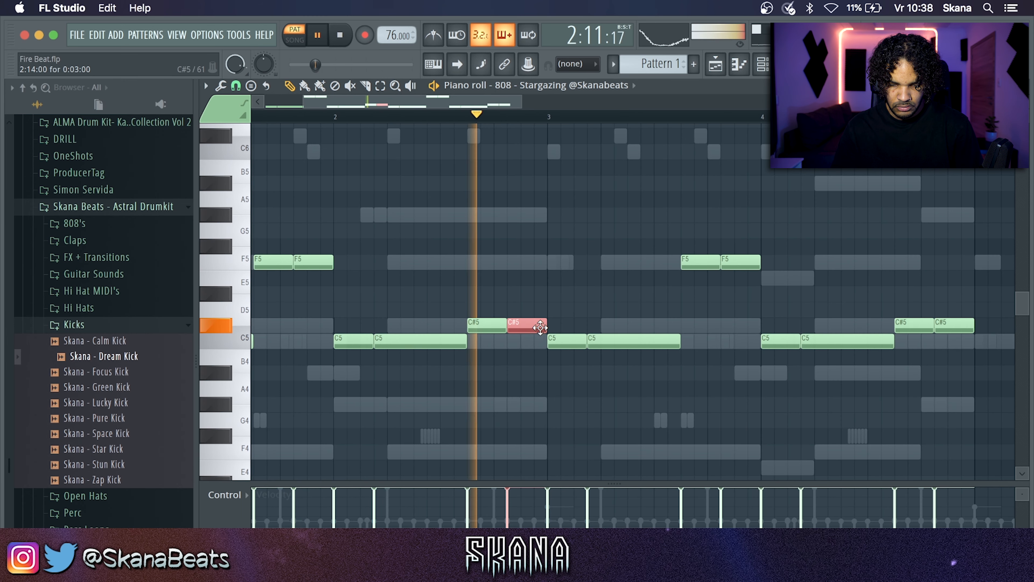
pyautogui.press('space')
pyautogui.moveTo(546, 326); pyautogui.dragTo(521, 326)
pyautogui.moveTo(526, 261); pyautogui.dragTo(522, 207)
pyautogui.press('space')
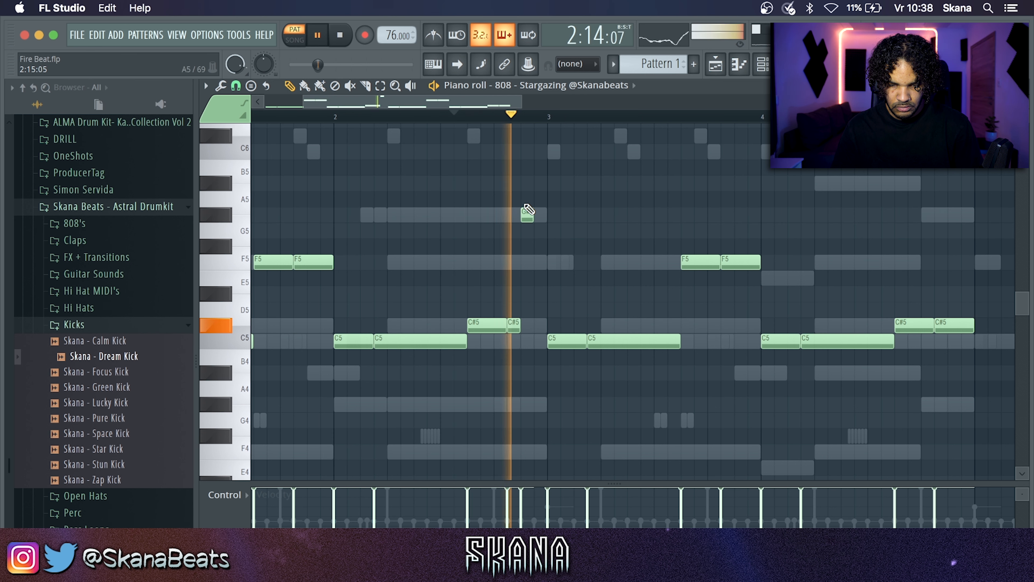
pyautogui.moveTo(536, 260); pyautogui.dragTo(526, 193)
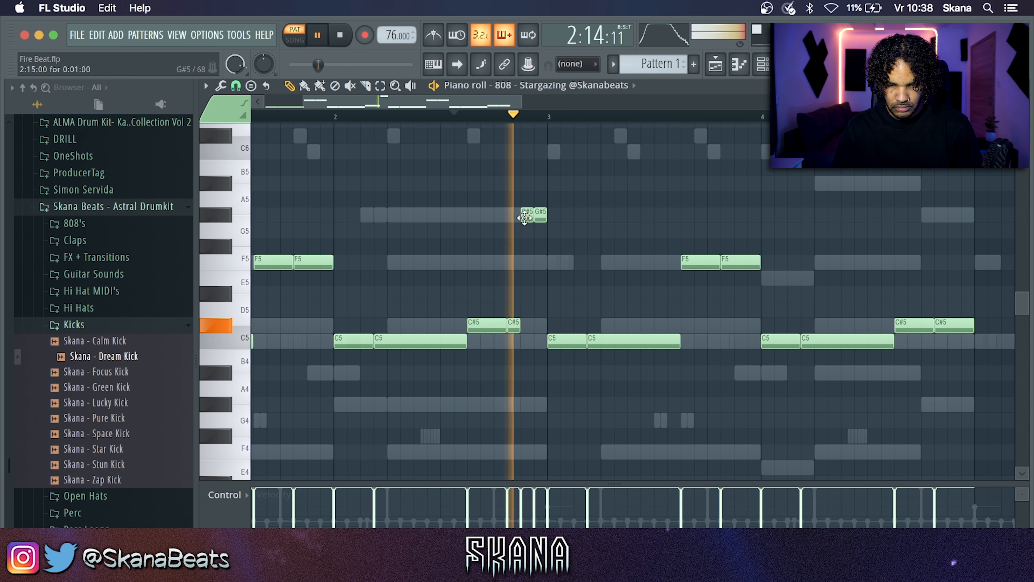
# - Split the first G#5 808 note at the end of bar 2 into two halves with the Chopper
pyautogui.keyDown('super'); pyautogui.click(526, 215); pyautogui.keyUp('super')
pyautogui.hotkey('alt', 'u')
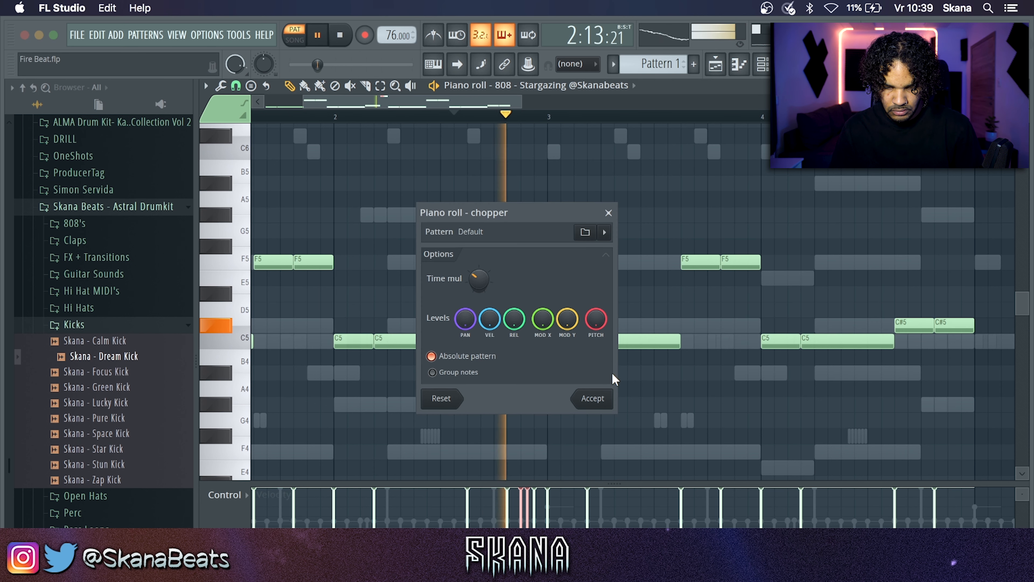
pyautogui.click(593, 398)
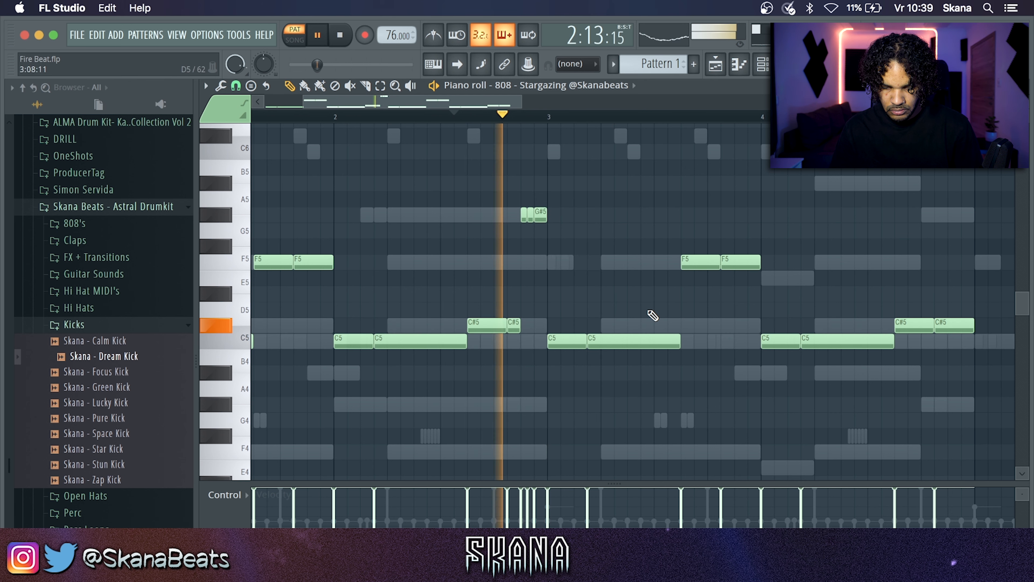
# - Chop the end of bar 3's second C5 808 note into a rapid roll and slope its velocities upward
pyautogui.scroll(-3, 652, 317)
pyautogui.scroll(3, 576, 303)
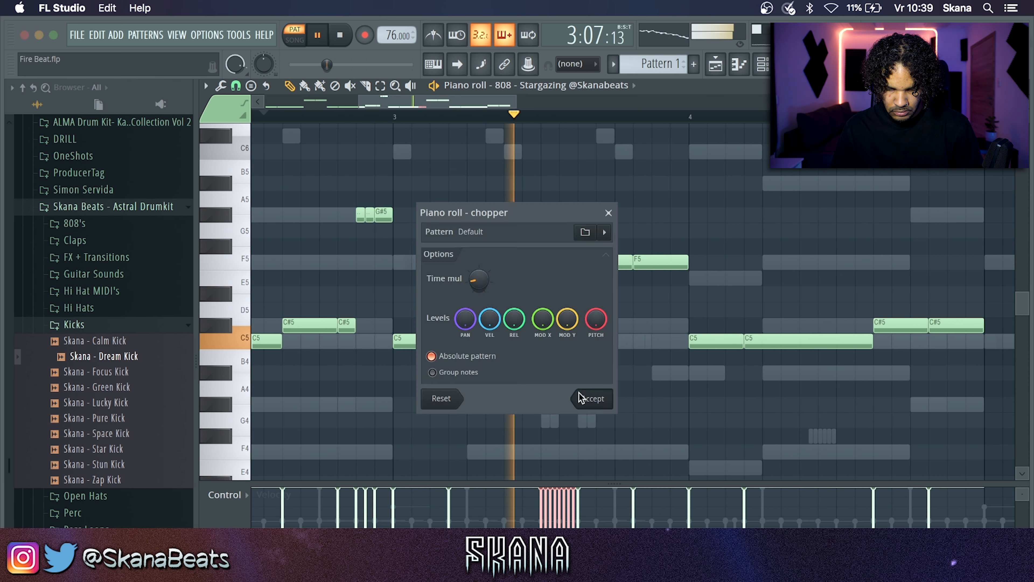
pyautogui.click(581, 397)
pyautogui.moveTo(573, 496)
pyautogui.mouseDown()
pyautogui.moveTo(550, 526)
pyautogui.moveTo(544, 581)
pyautogui.mouseUp()
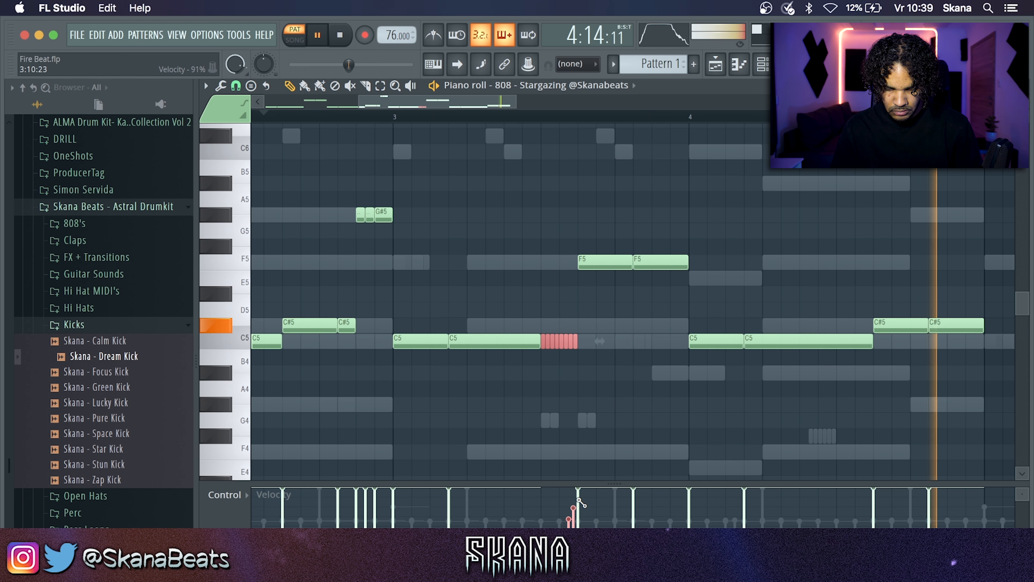
pyautogui.press('space')
pyautogui.press('space')
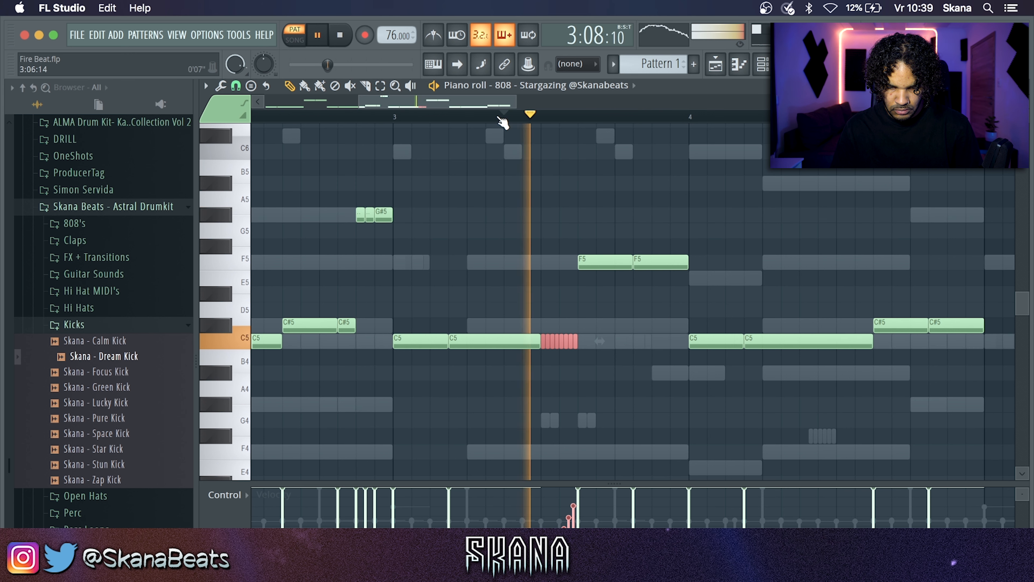
# - Transpose the two C#5 808 notes at the end of bar 4 up one octave
pyautogui.keyDown('ctrl'); pyautogui.click(530, 173); pyautogui.keyUp('ctrl')
pyautogui.keyDown('ctrl'); pyautogui.rightClick(530, 172); pyautogui.keyUp('ctrl')
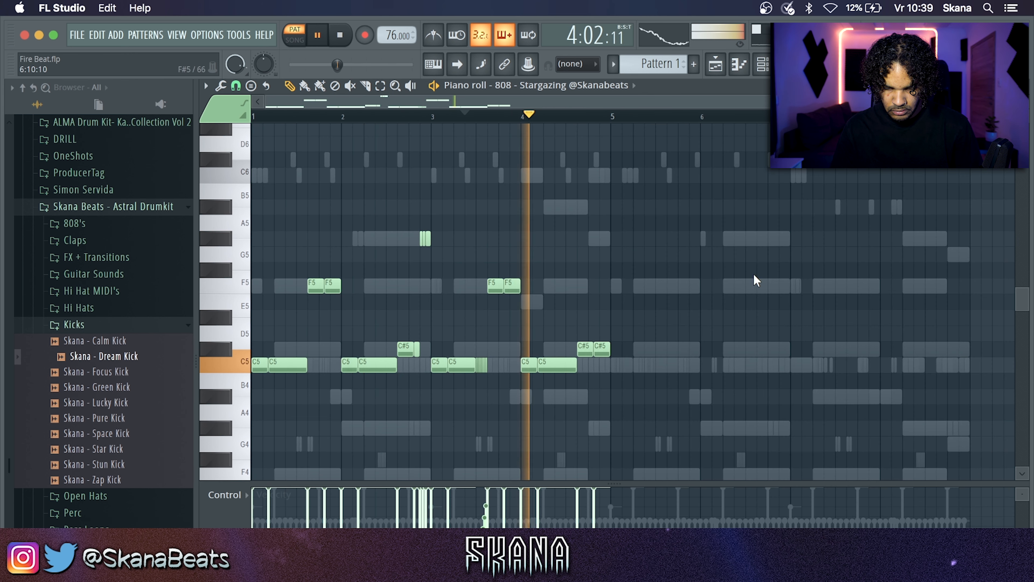
pyautogui.scroll(3, 600, 321)
pyautogui.keyDown('ctrl'); pyautogui.click(567, 350); pyautogui.keyUp('ctrl')
pyautogui.hotkey('ctrl', 'Up')
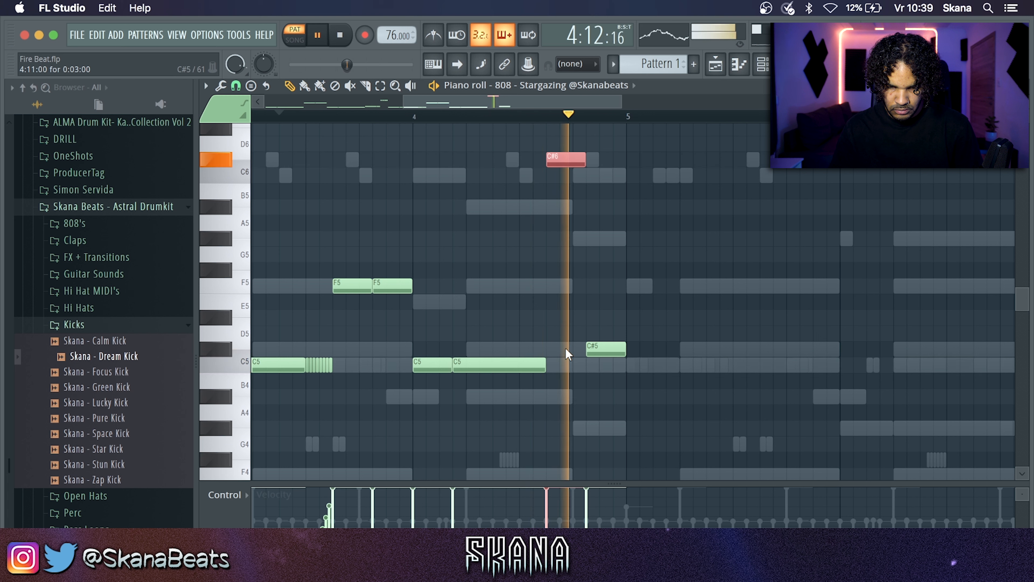
pyautogui.keyDown('ctrl'); pyautogui.click(592, 353); pyautogui.keyUp('ctrl')
pyautogui.hotkey('ctrl', 'Up')
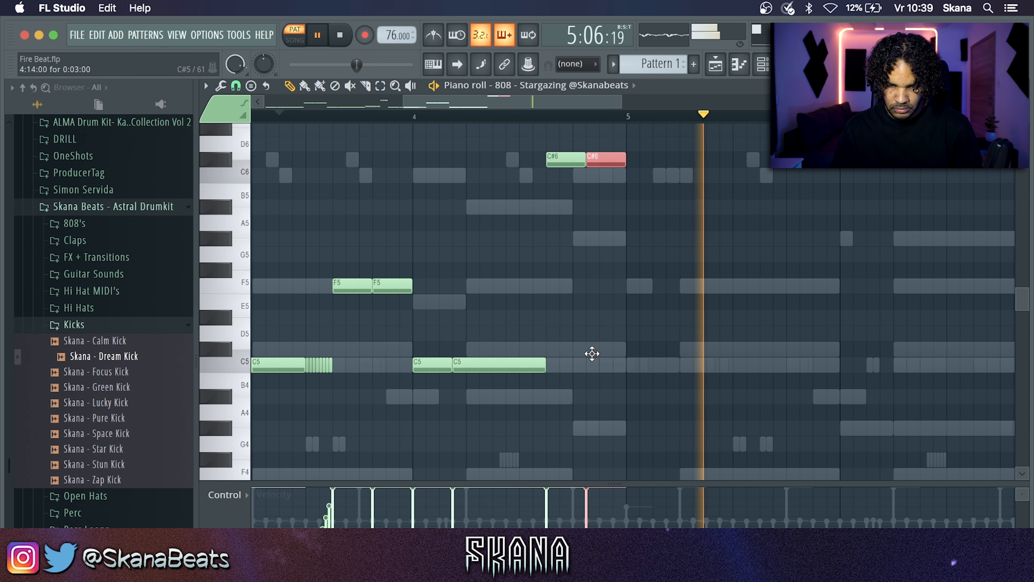
# - Lower bar 4's last 808 note to C6, repeat the four-bar 808 pattern through bar 8, and save the project
pyautogui.click(505, 129)
pyautogui.rightClick(507, 130)
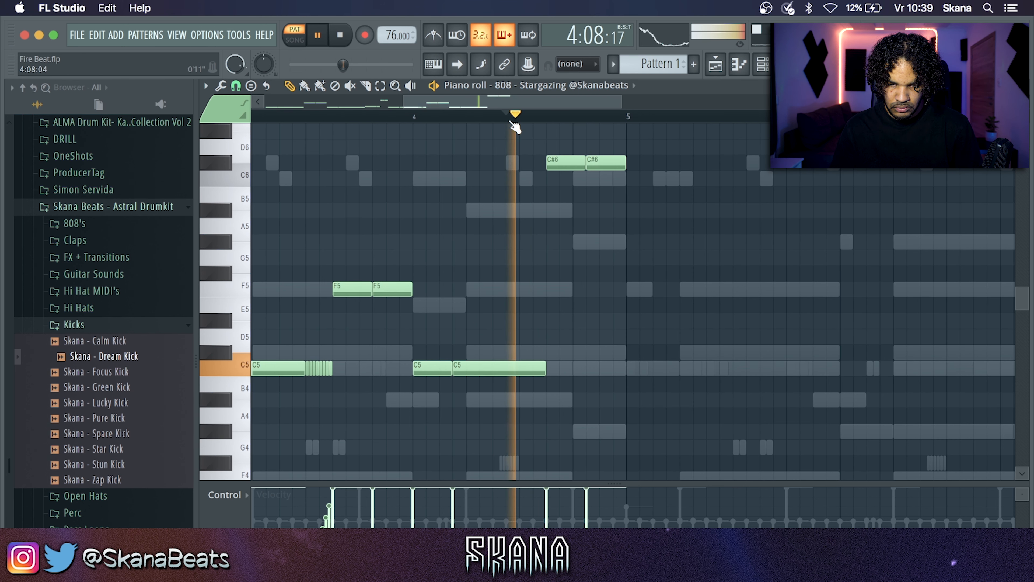
pyautogui.press('space')
pyautogui.moveTo(612, 171); pyautogui.dragTo(612, 185)
pyautogui.press('space')
pyautogui.hotkey('ctrl', 's')
pyautogui.scroll(-3, 626, 250)
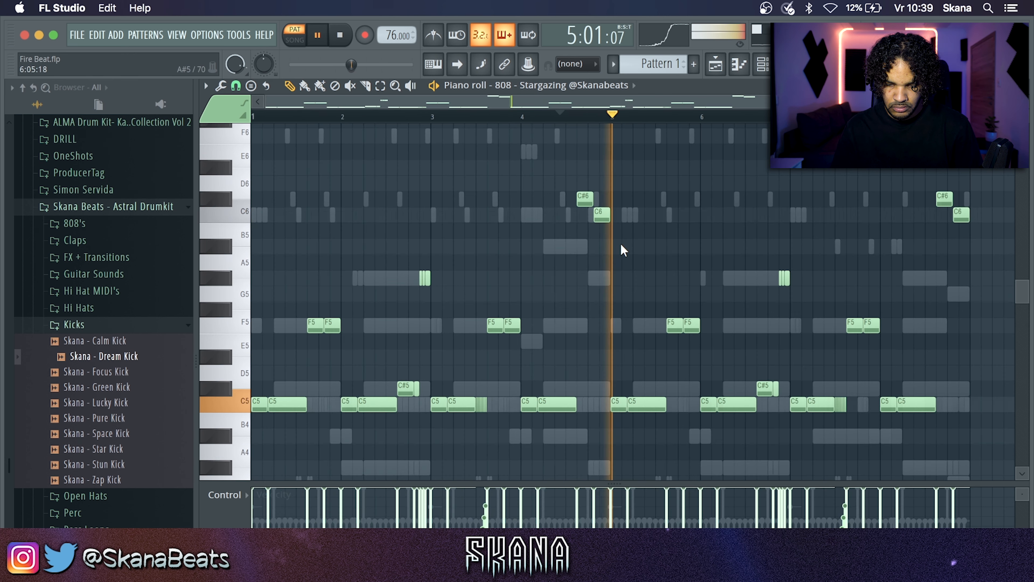
# - Add Pad - Drifting as a new channel and copy the Bell - Fast notes into it
pyautogui.click(763, 65)
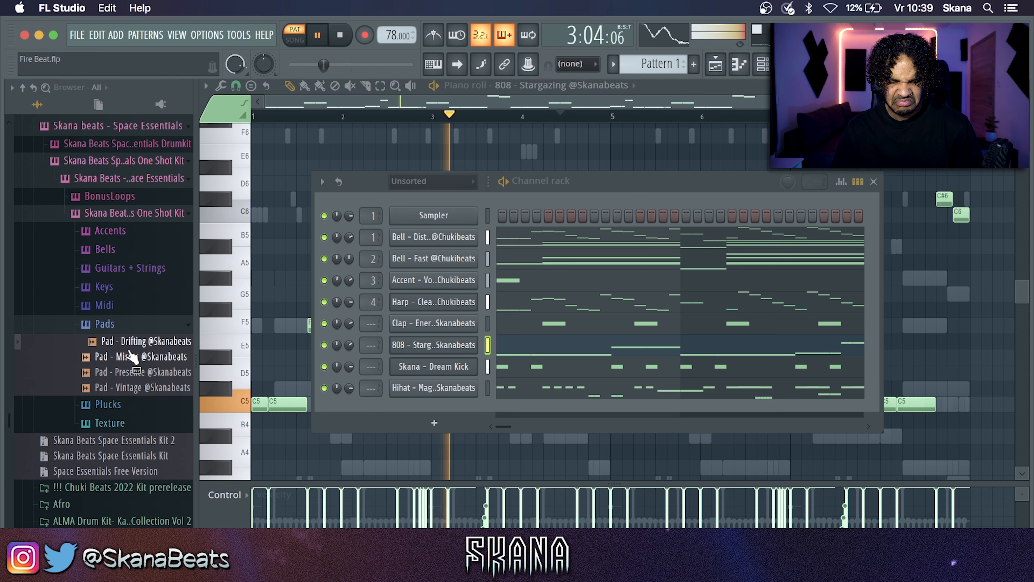
pyautogui.moveTo(132, 345); pyautogui.dragTo(413, 224)
pyautogui.click(486, 281)
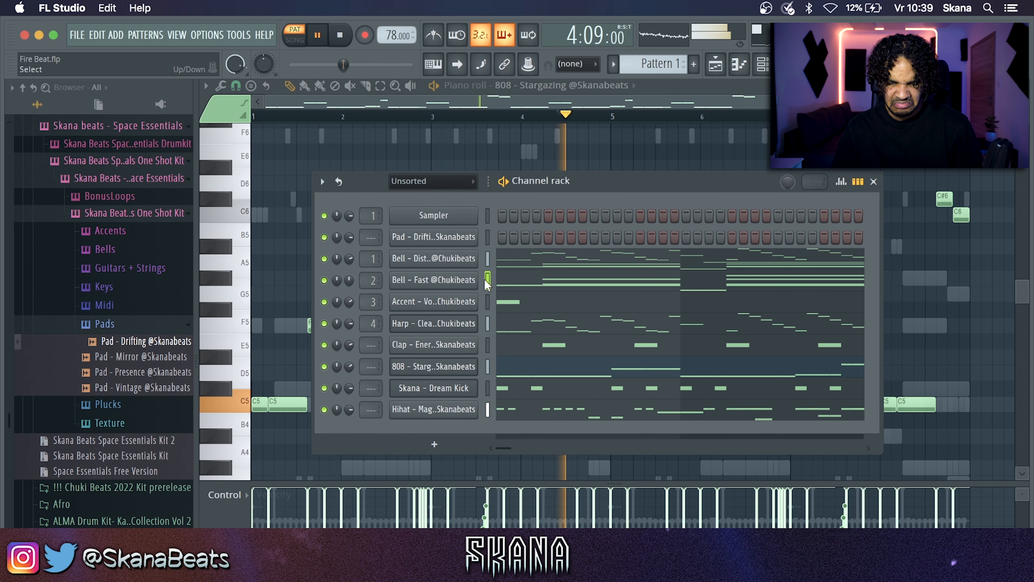
pyautogui.press('super+c')
pyautogui.click(488, 236)
pyautogui.press('super+v')
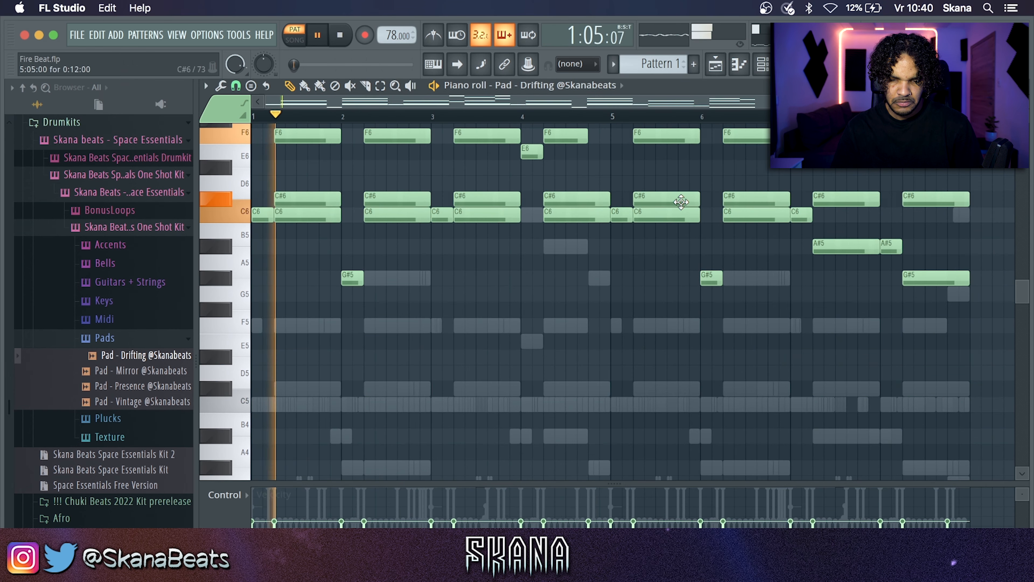
# - Route the Pad - Drifting channel to mixer track 5 and load ValhallaPlate in that track's slot 4
pyautogui.press('F6')
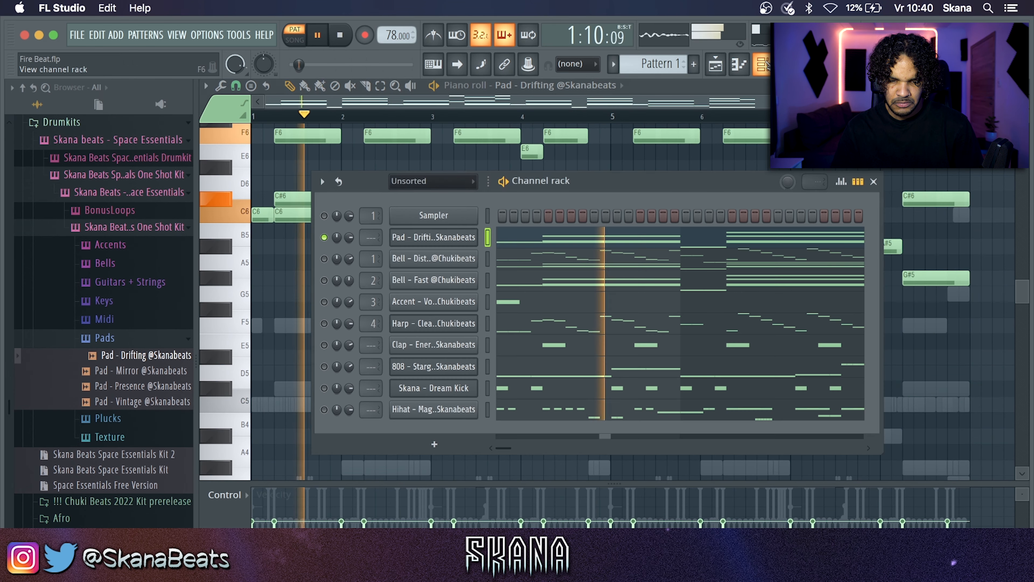
pyautogui.moveTo(371, 238); pyautogui.dragTo(371, 222)
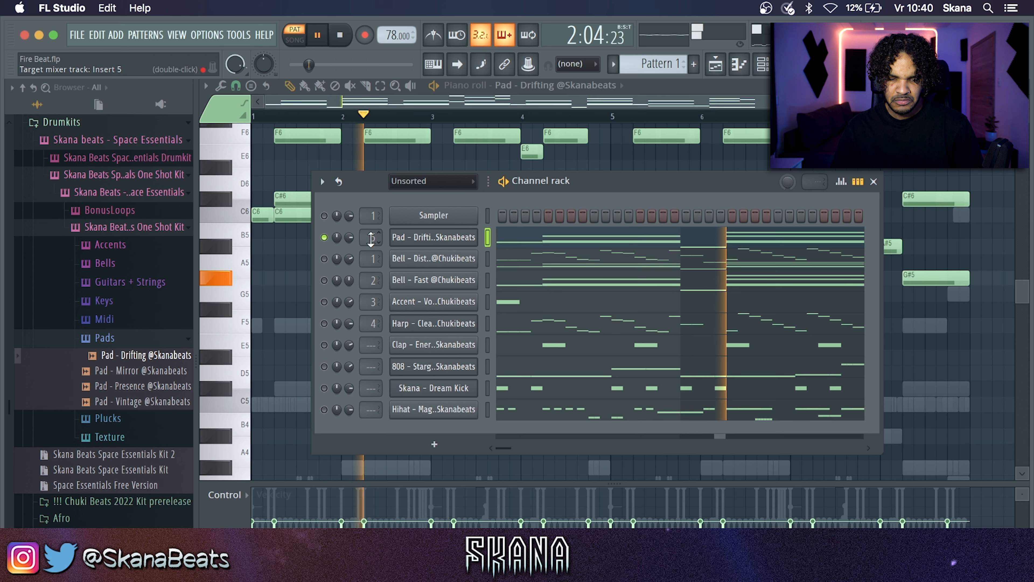
pyautogui.press('F9')
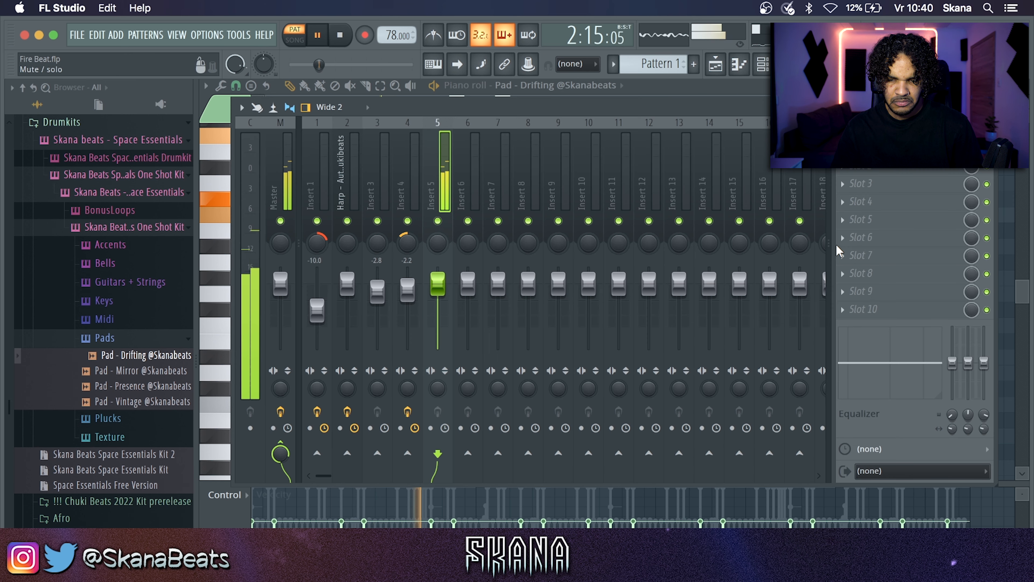
pyautogui.click(909, 201)
pyautogui.click(538, 446)
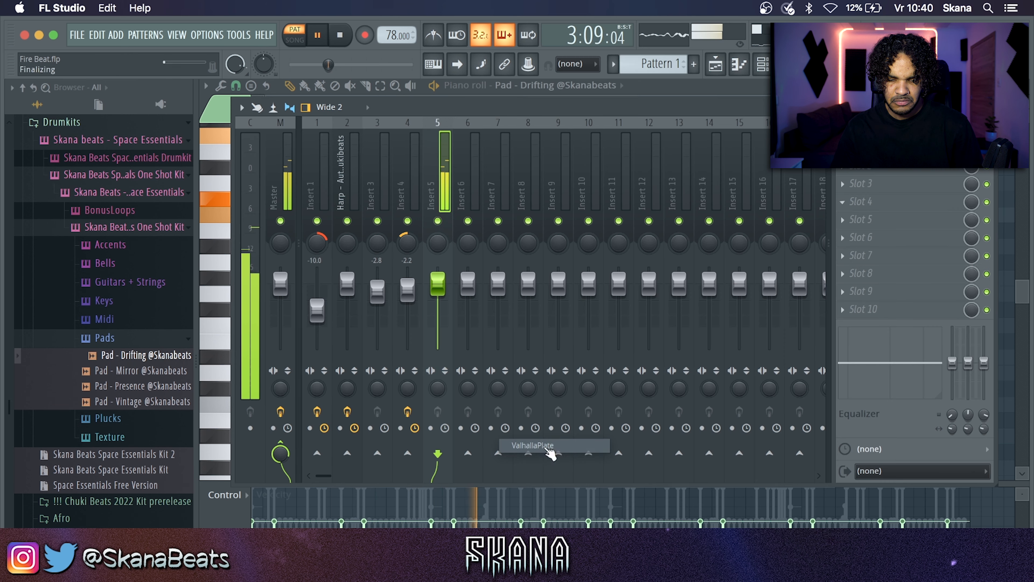
pyautogui.click(722, 172)
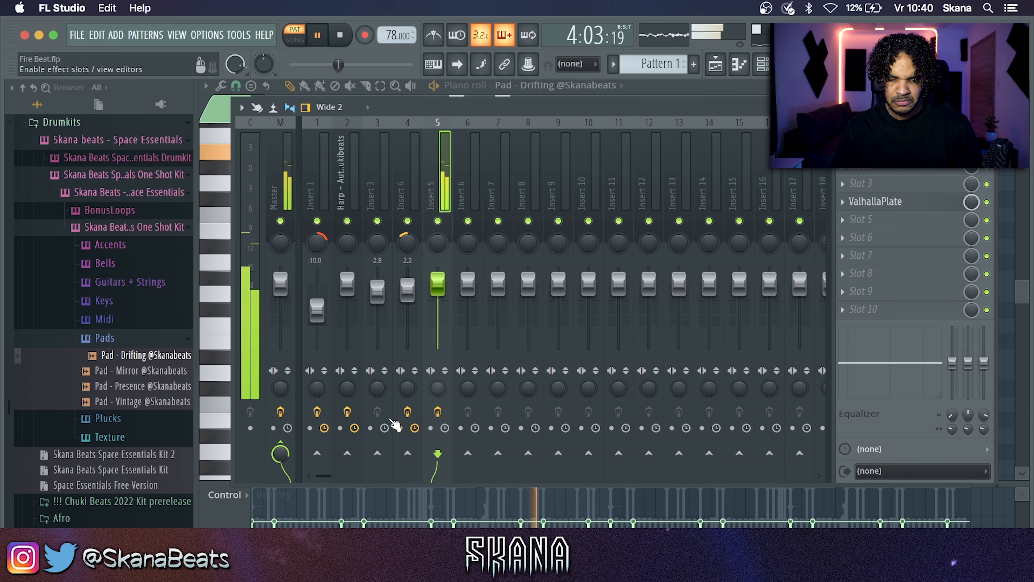
# - Load Fruity Parametric EQ 2 in slot 6 of Insert 5 and shift its low band up in frequency
pyautogui.click(889, 241)
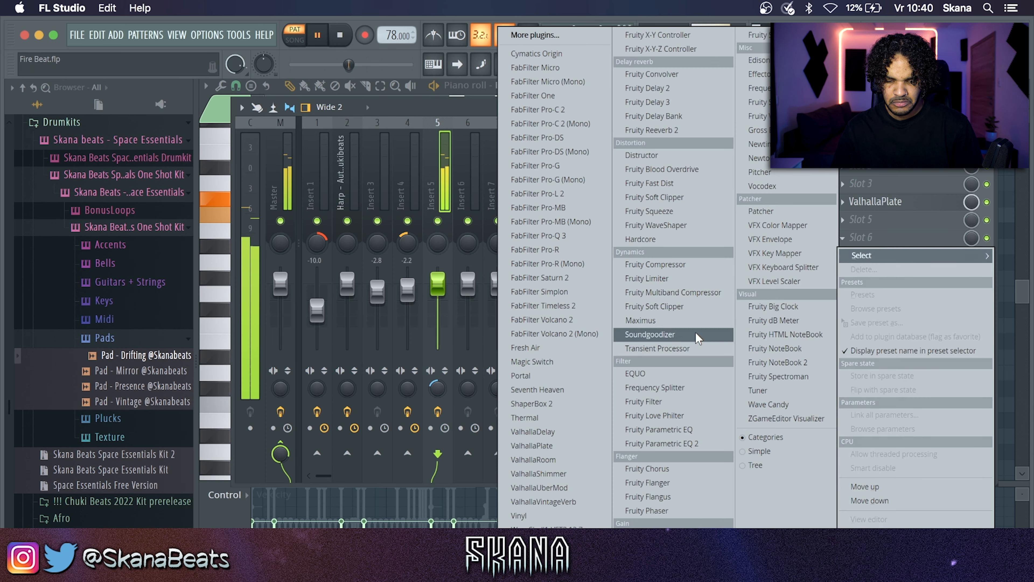
pyautogui.click(685, 444)
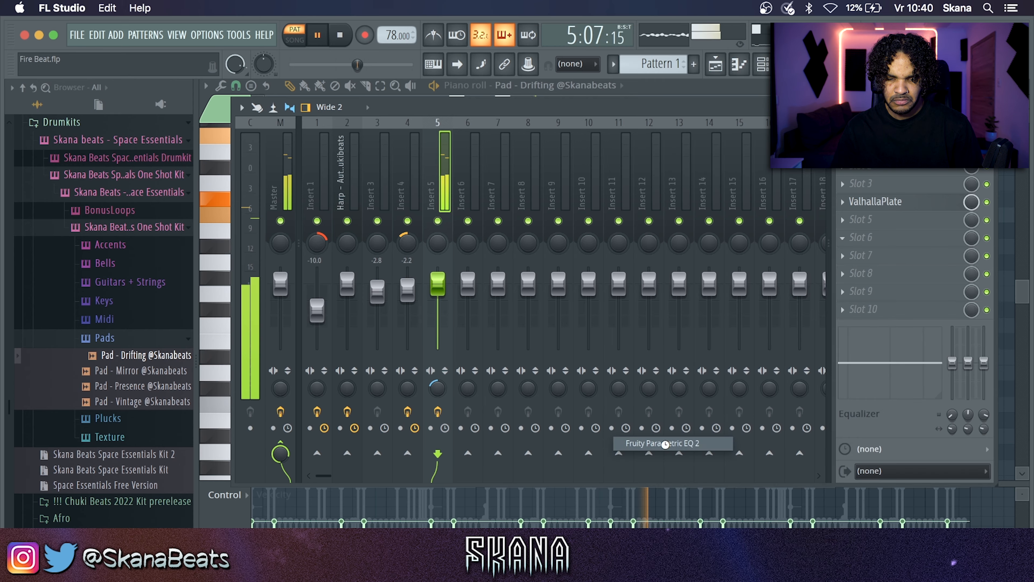
pyautogui.click(676, 138)
pyautogui.moveTo(247, 261); pyautogui.dragTo(357, 265)
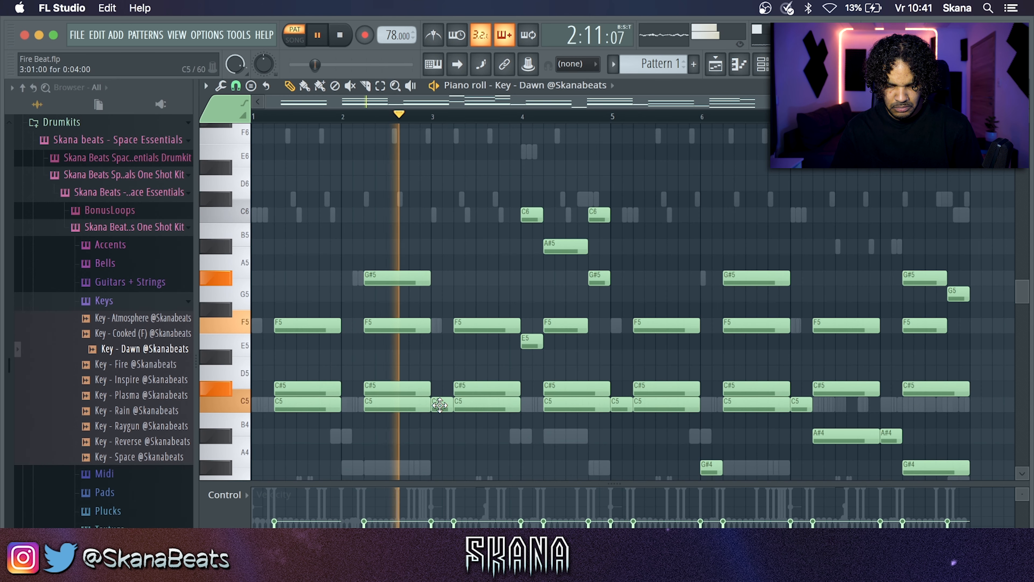
# - Delete the short low notes at the starts of bars 3 to 8 in the Key - Dawn channel
pyautogui.rightClick(440, 404)
pyautogui.rightClick(531, 342)
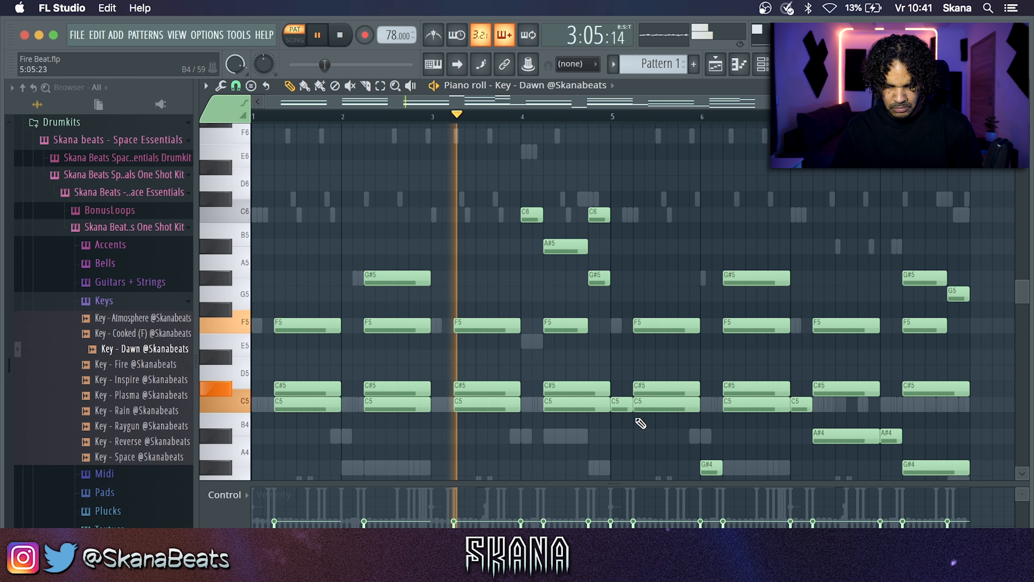
pyautogui.rightClick(624, 408)
pyautogui.hscroll(1, 731, 472)
pyautogui.rightClick(701, 468)
pyautogui.rightClick(791, 404)
pyautogui.rightClick(881, 436)
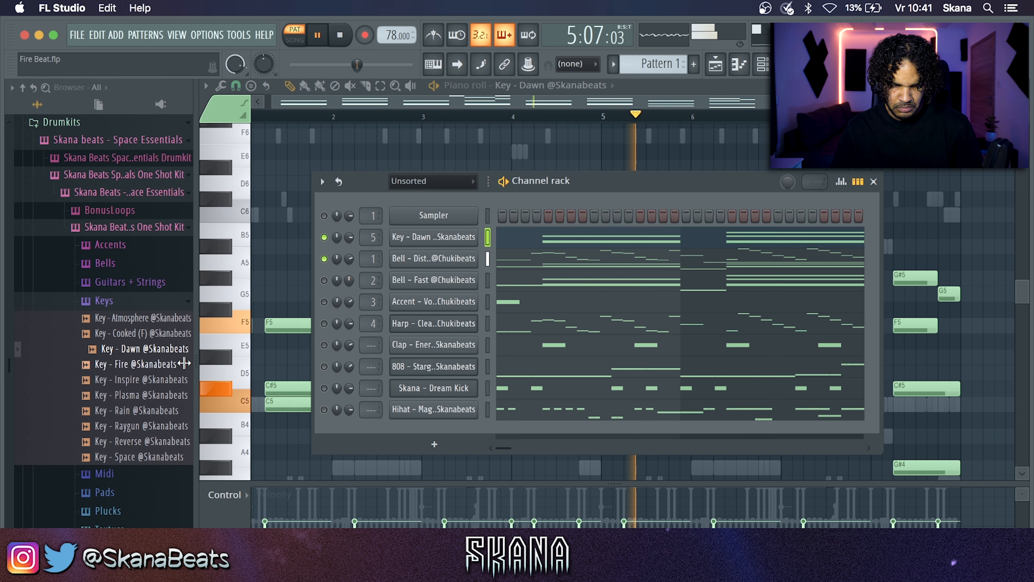
# - Replace the Key - Dawn sample with Key - Fire and restart playback to hear it
pyautogui.middleClick(171, 364)
pyautogui.press('space')
pyautogui.press('space')
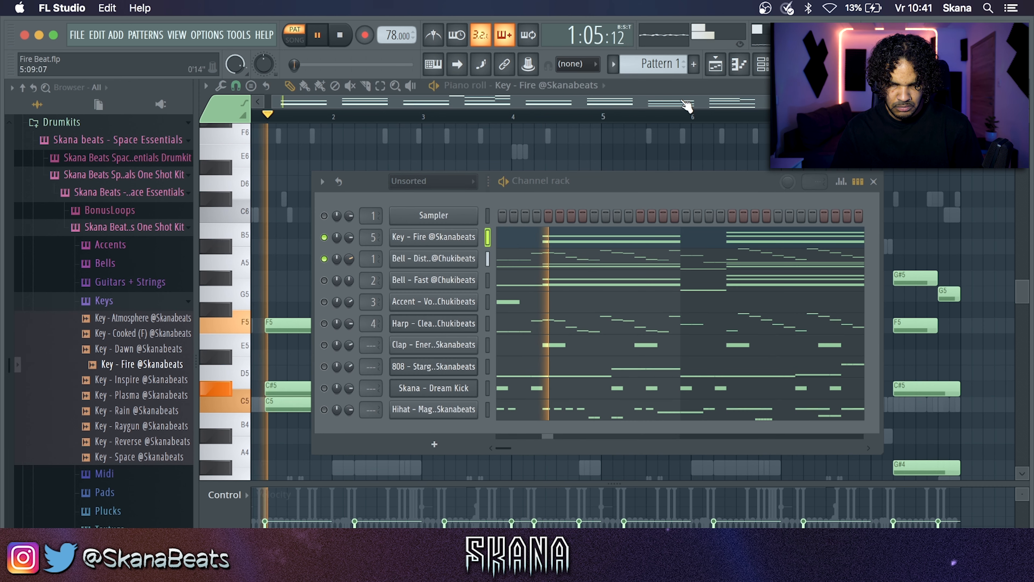
# - Unmute the Bell - Fast channel in the channel rack so it plays along with Key - Fire
pyautogui.press('F9')
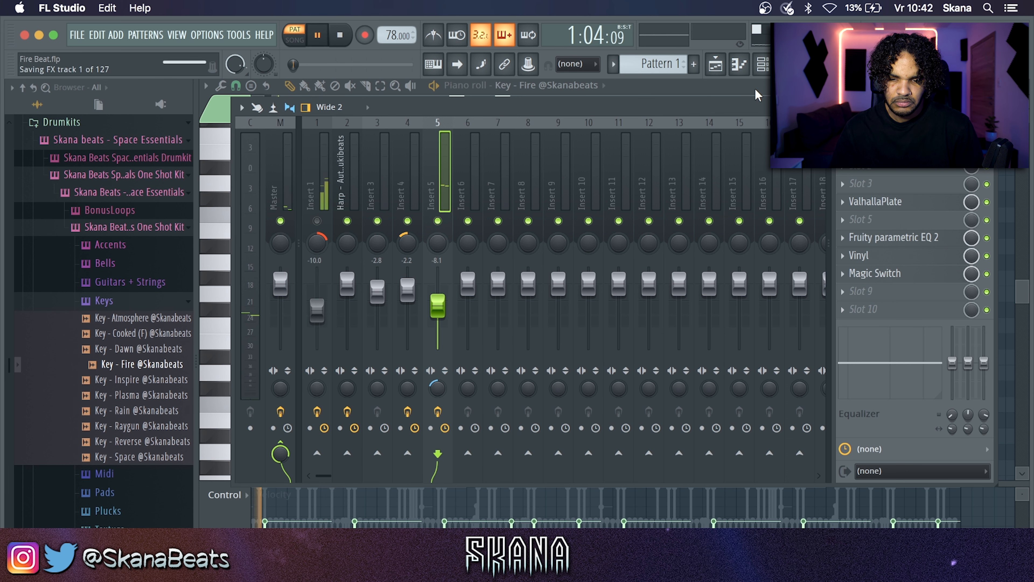
pyautogui.click(763, 64)
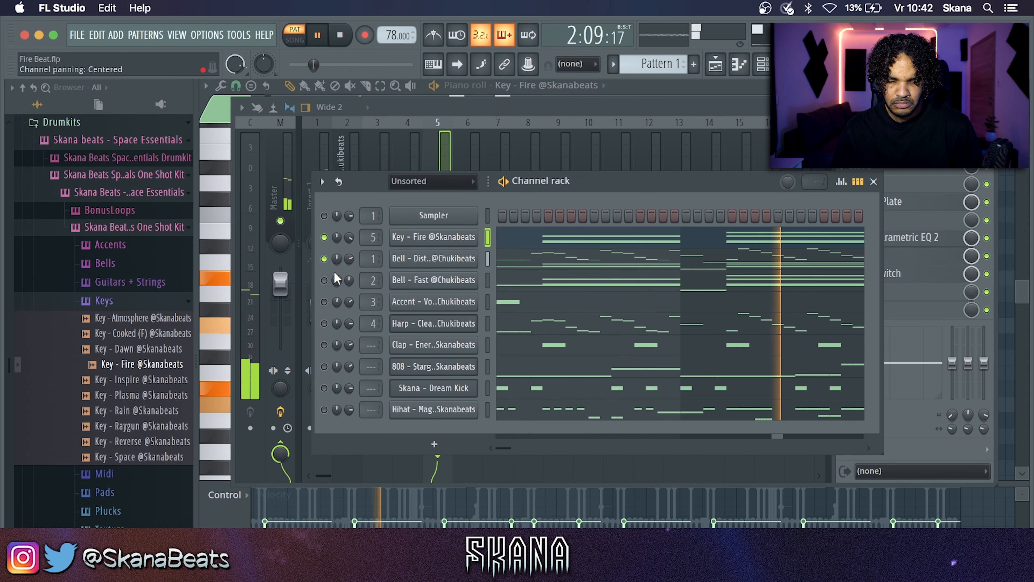
pyautogui.click(324, 280)
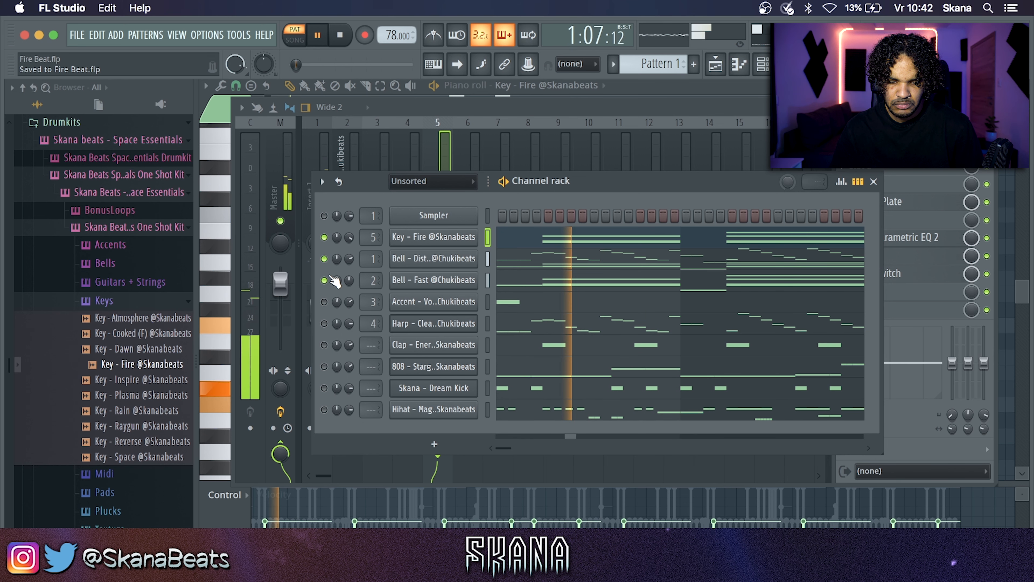
# - Replace the Key - Fire sample with Key - Inspire and load ShaperBox 2 in slot 9 of mixer Insert 5
pyautogui.click(134, 380)
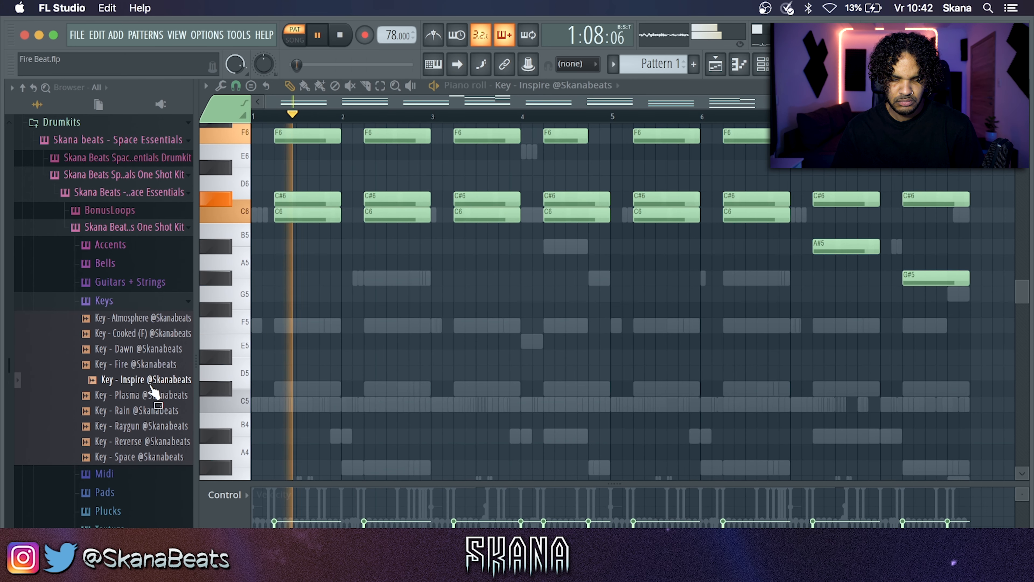
pyautogui.press('F9')
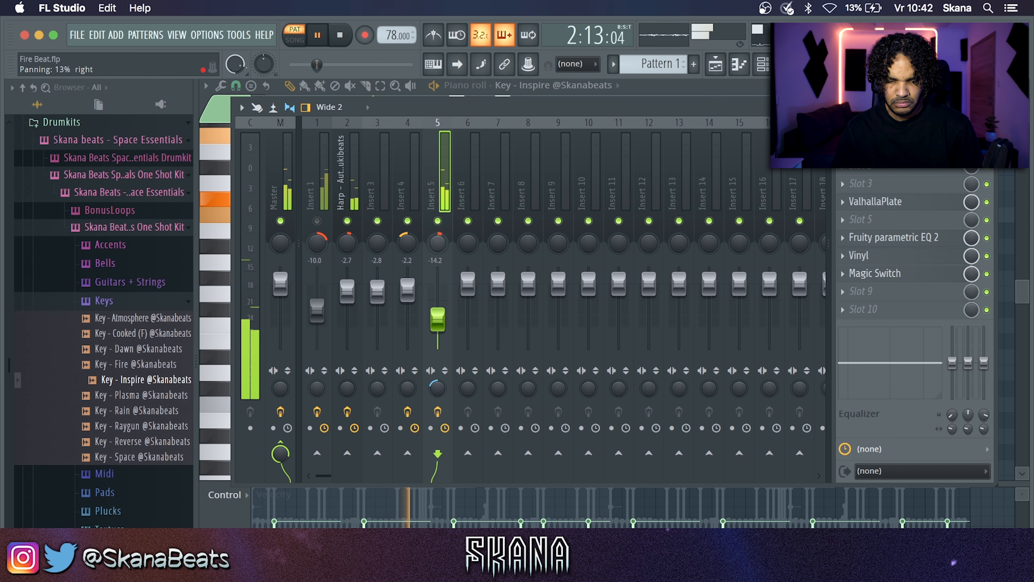
pyautogui.click(942, 294)
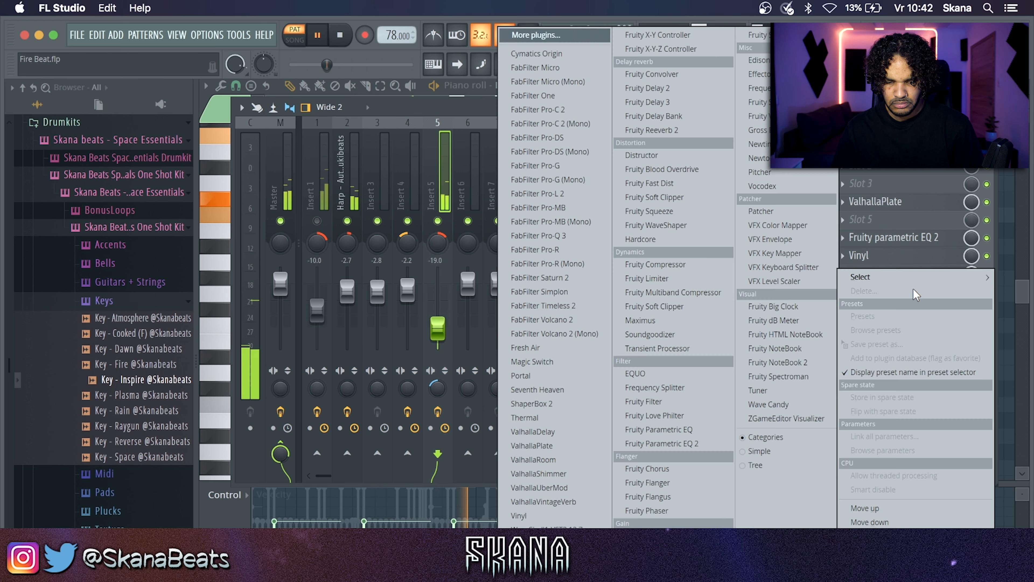
pyautogui.click(563, 403)
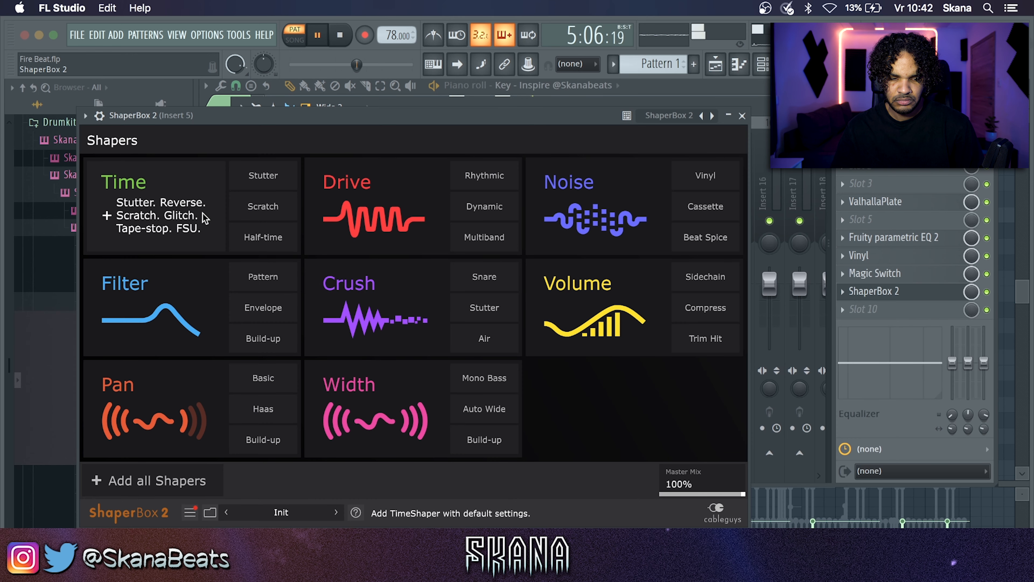
# - Add the default Time shaper in ShaperBox 2 and choose the Reverse wave just before Stop & reverse
pyautogui.click(205, 218)
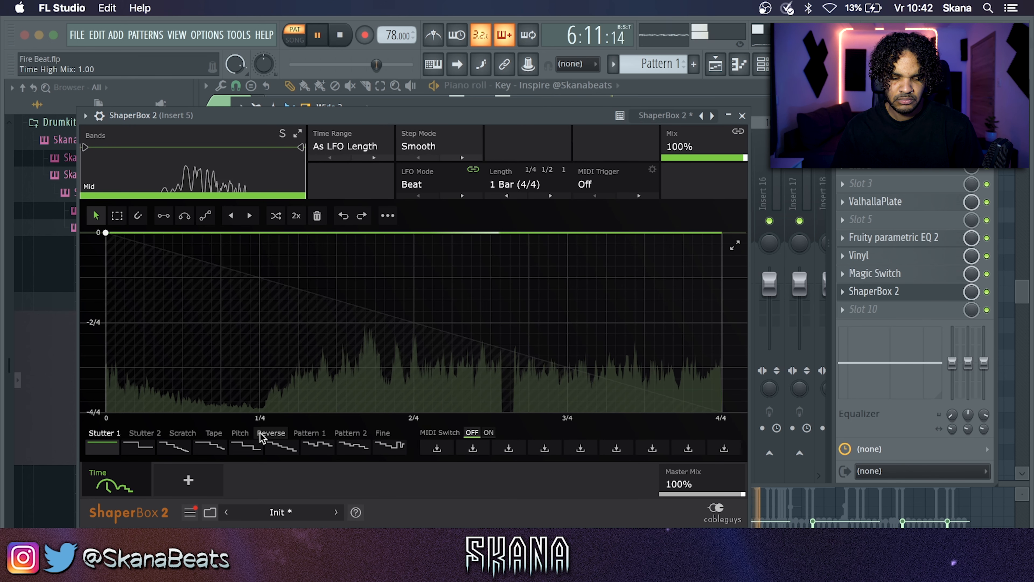
pyautogui.click(380, 444)
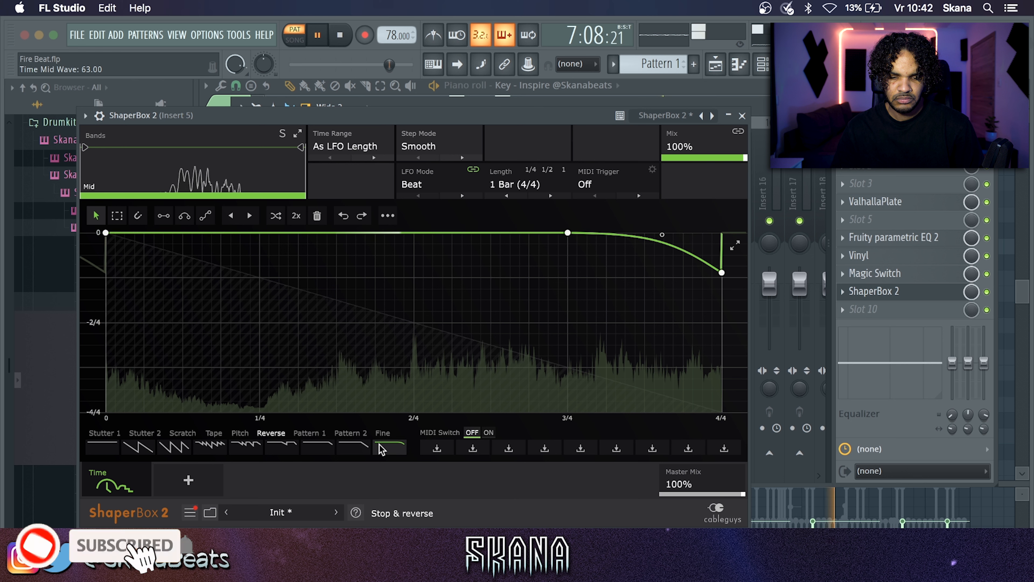
pyautogui.click(359, 448)
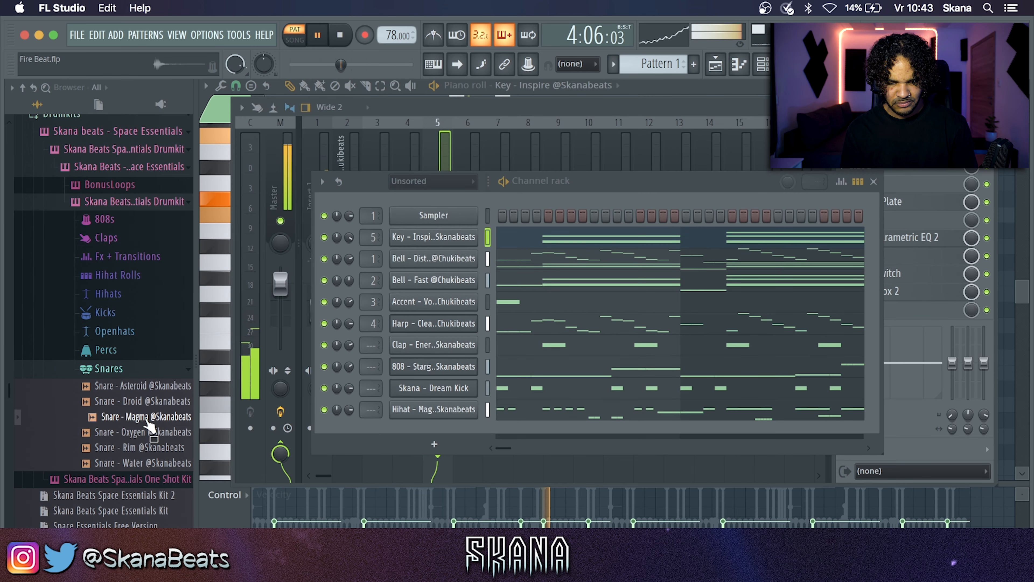
# - Add Snare - Magma as a channel with hits on steps 6 and 11, and open it in the piano roll
pyautogui.moveTo(151, 426); pyautogui.dragTo(504, 437)
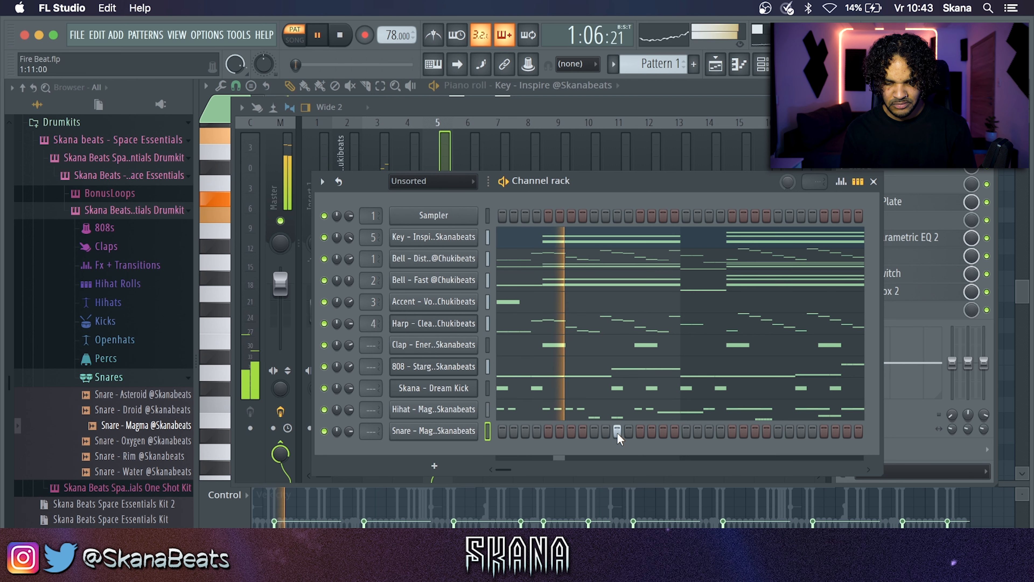
pyautogui.click(559, 430)
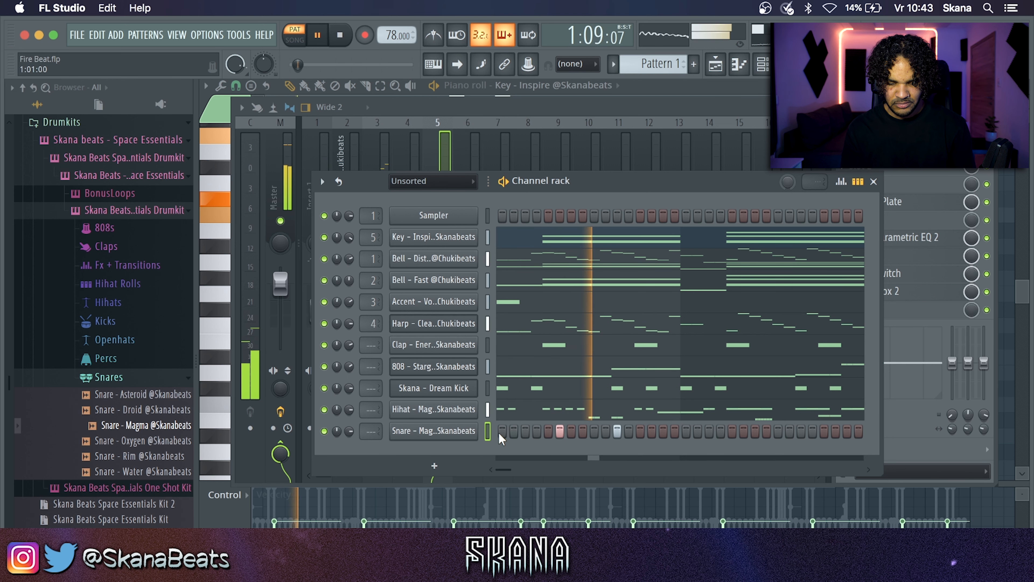
pyautogui.rightClick(476, 436)
pyautogui.click(514, 396)
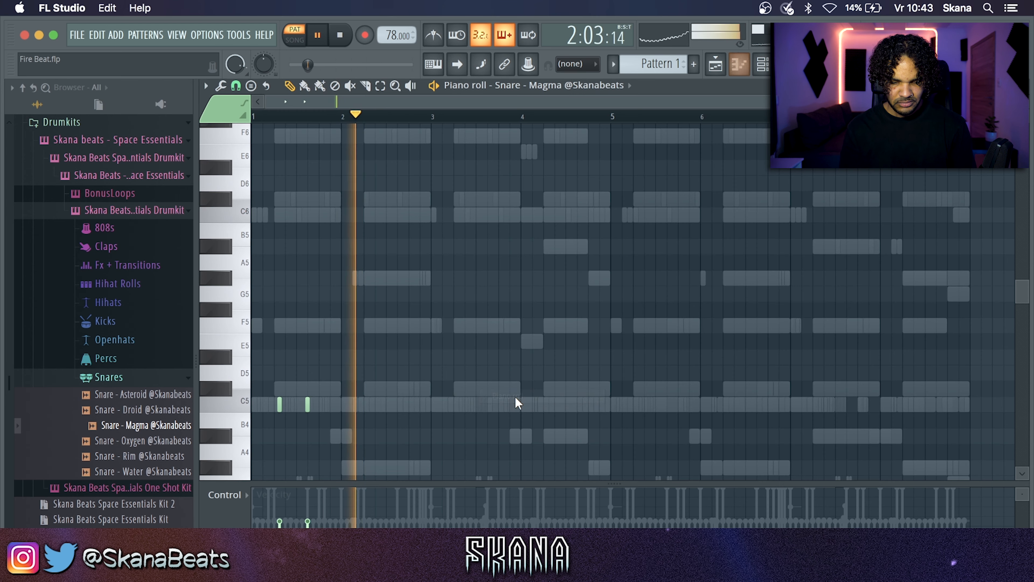
# - Delete the second snare hit in bar 1 and repeat the two-bar snare pattern through bar 8
pyautogui.rightClick(312, 405)
pyautogui.moveTo(430, 119); pyautogui.dragTo(4, 221)
pyautogui.hotkey('ctrl', 'b')
pyautogui.hotkey('ctrl', 'b')
pyautogui.hotkey('ctrl', 'b')
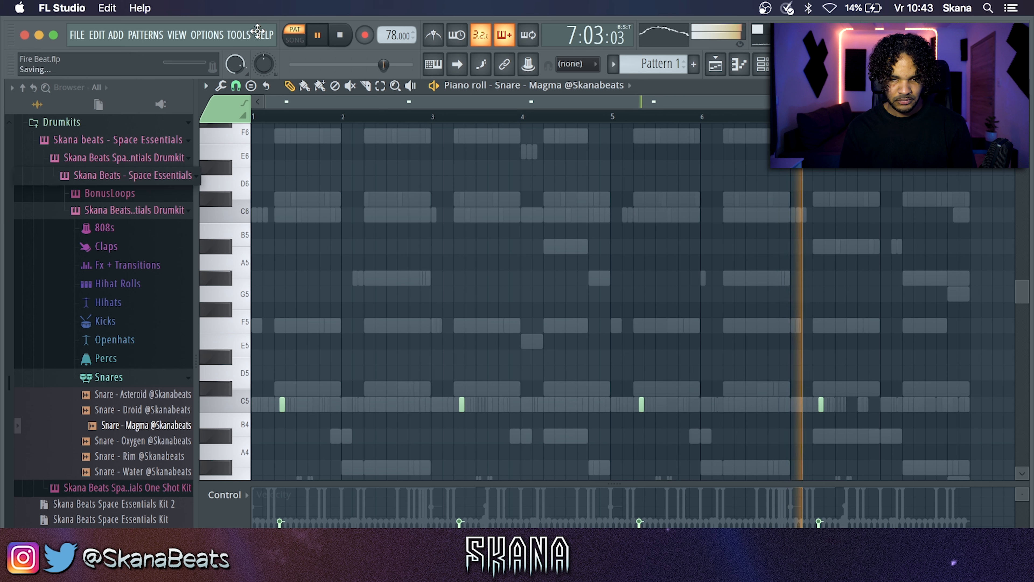
pyautogui.click(341, 41)
pyautogui.press('space')
pyautogui.keyDown('super'); pyautogui.click(244, 408); pyautogui.keyUp('super')
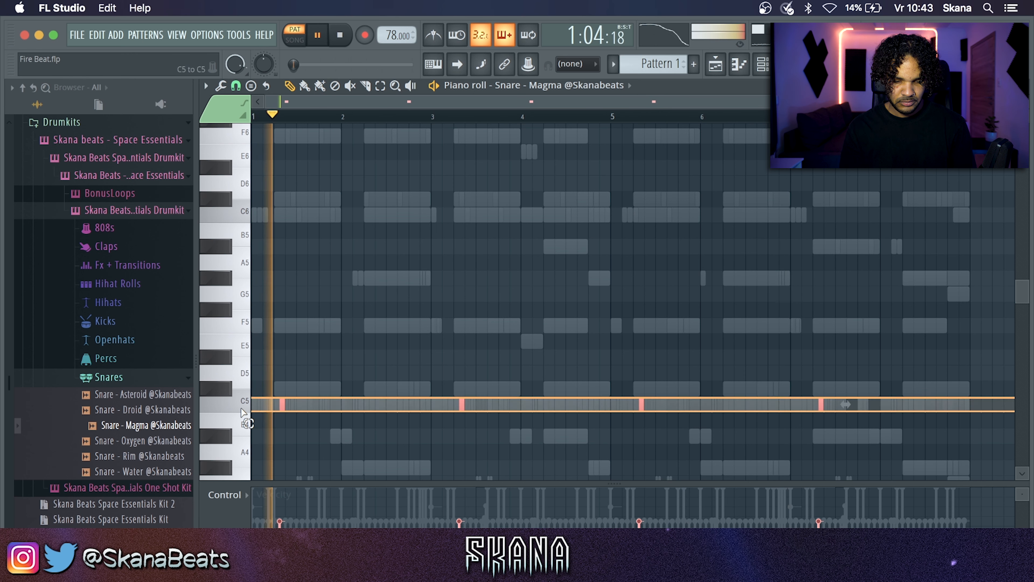
pyautogui.scroll(-3, 244, 412)
pyautogui.scroll(-4, 244, 414)
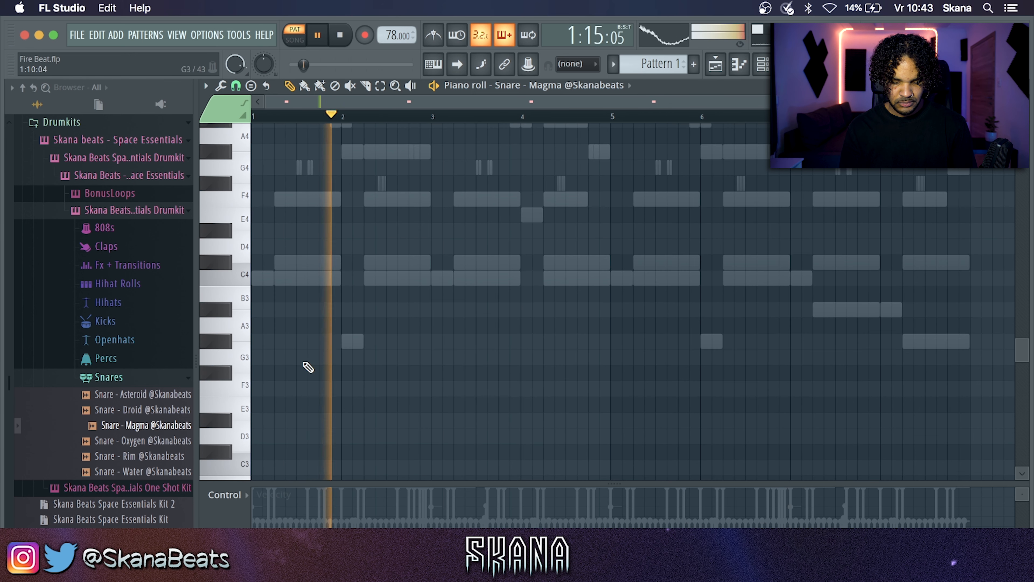
pyautogui.scroll(4, 308, 367)
# - Add Snare - Droid as a new channel in the channel rack with hits on steps 11, 12, 14 and 16
pyautogui.press('F6')
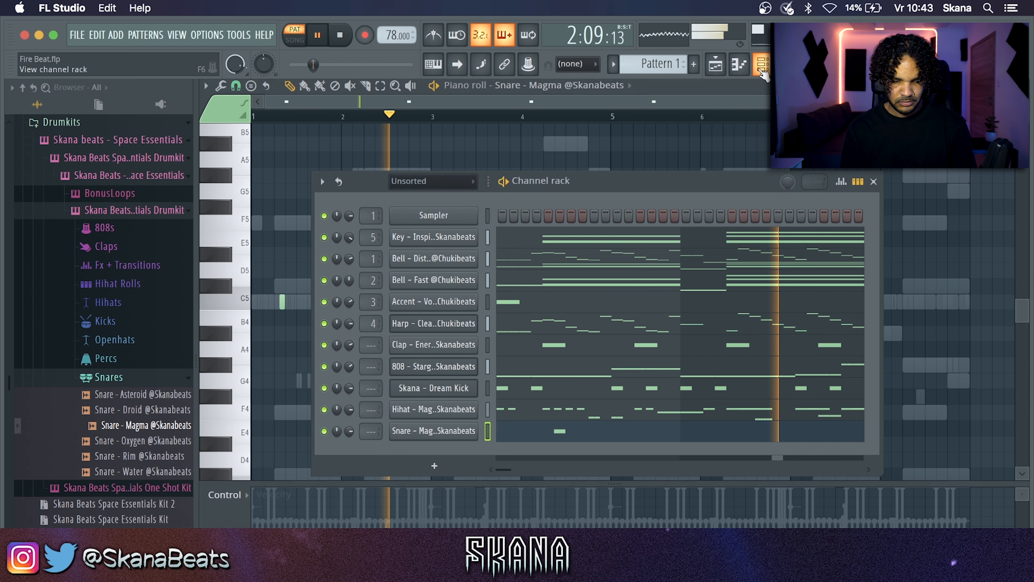
pyautogui.moveTo(163, 409); pyautogui.dragTo(631, 459)
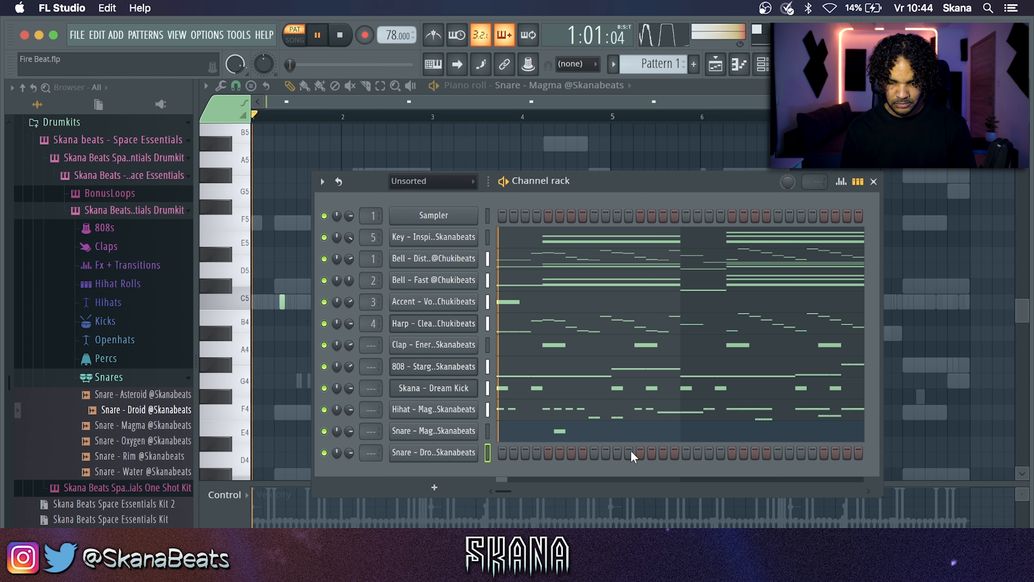
pyautogui.click(617, 452)
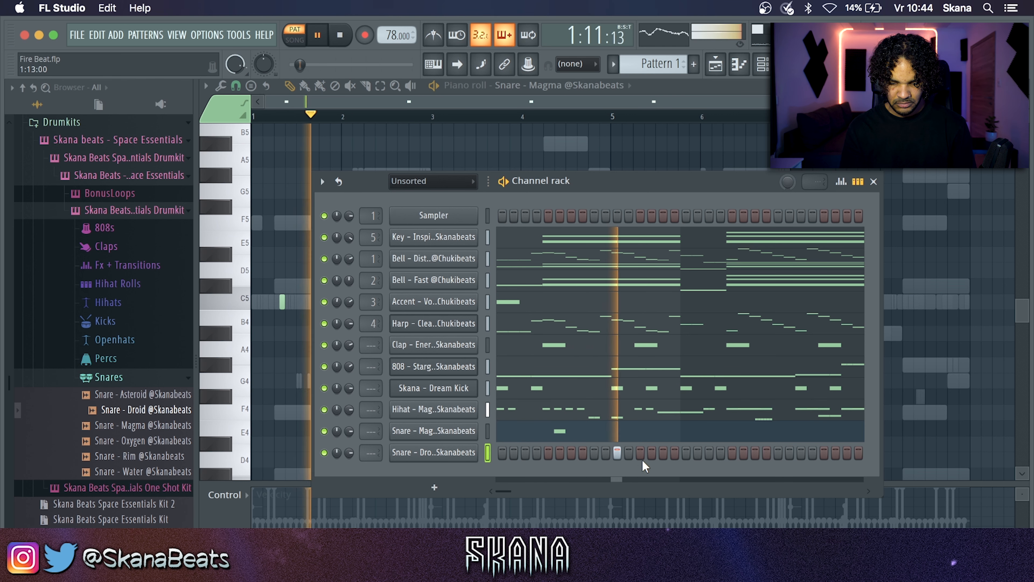
pyautogui.click(629, 452)
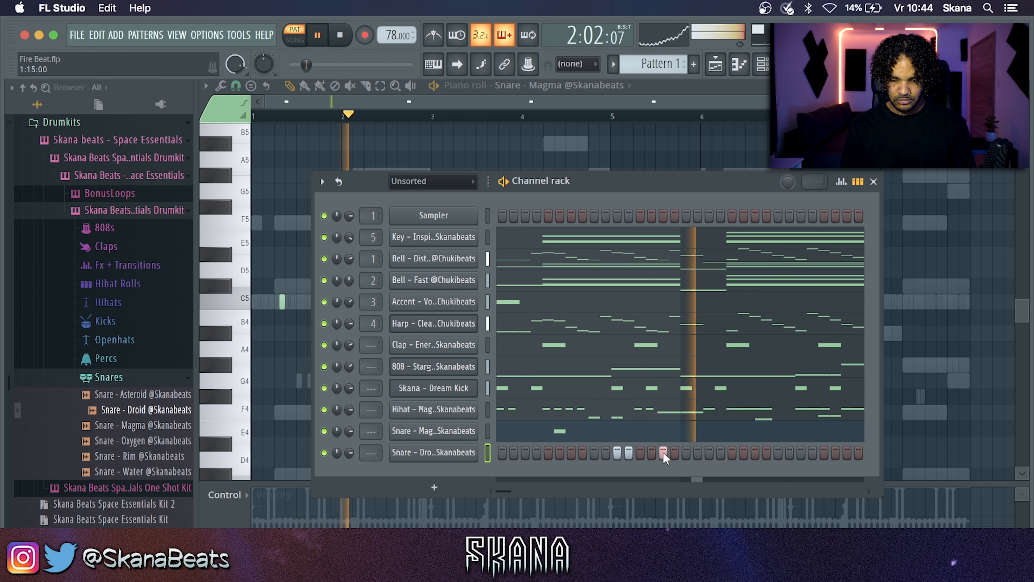
pyautogui.press('space')
pyautogui.press('space')
pyautogui.click(686, 452)
pyautogui.click(698, 453)
pyautogui.click(698, 452)
pyautogui.click(686, 452)
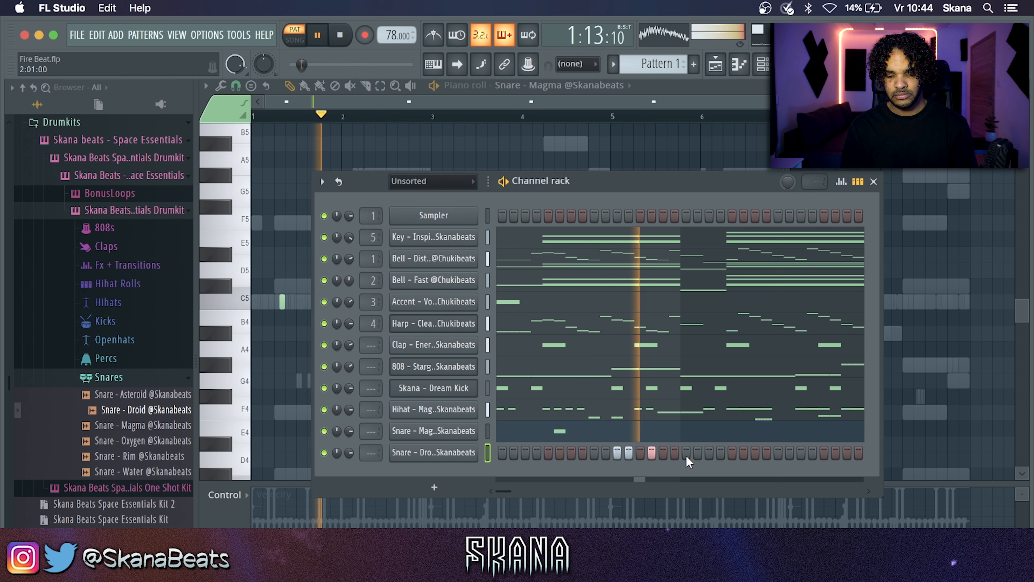
pyautogui.press('space')
# - Open the Snare - Droid channel in the piano roll and repeat its first two bars through bar 8
pyautogui.rightClick(466, 452)
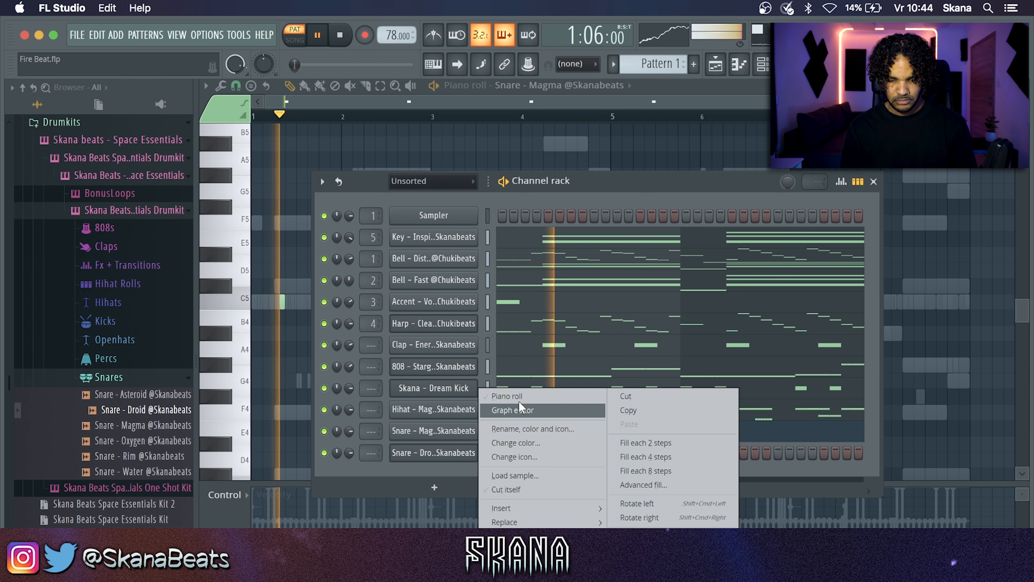
pyautogui.click(517, 399)
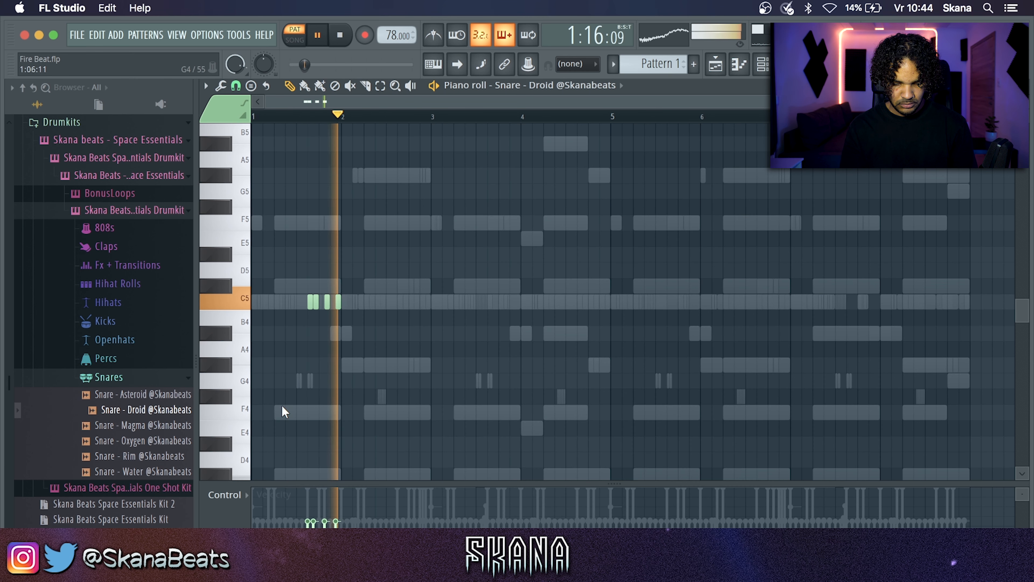
pyautogui.scroll(4, 270, 492)
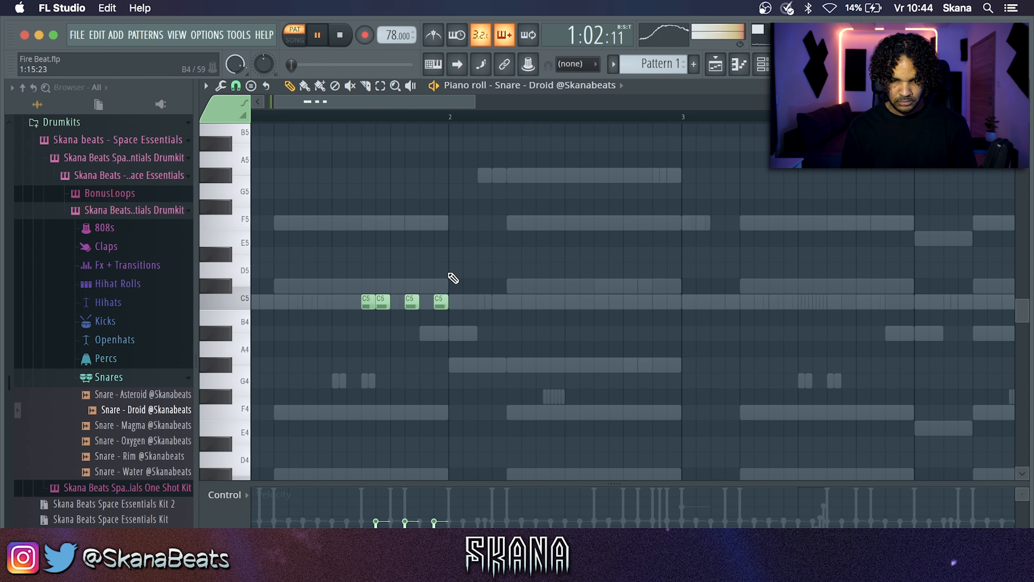
pyautogui.scroll(-2, 456, 118)
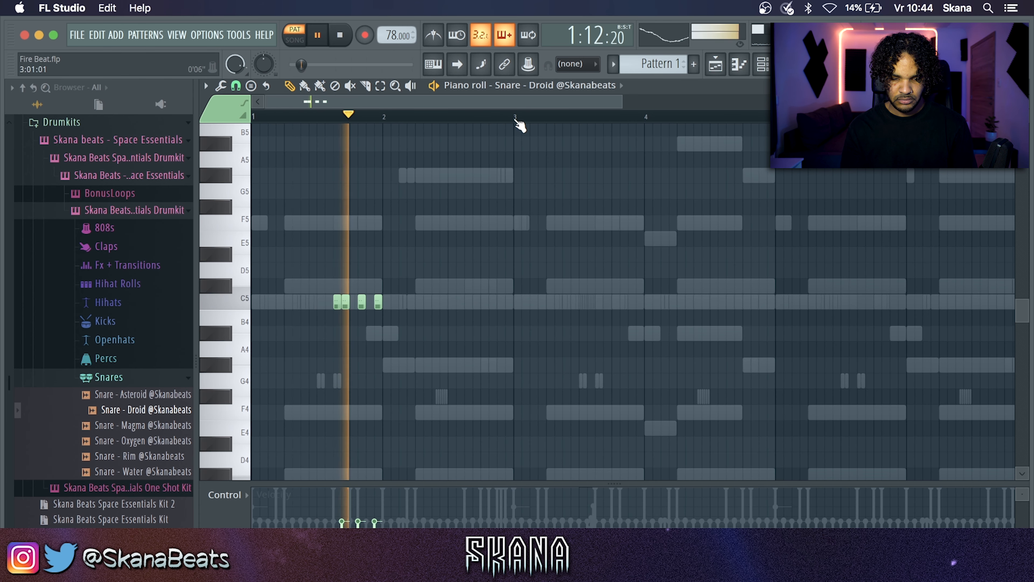
pyautogui.moveTo(524, 118); pyautogui.dragTo(253, 118)
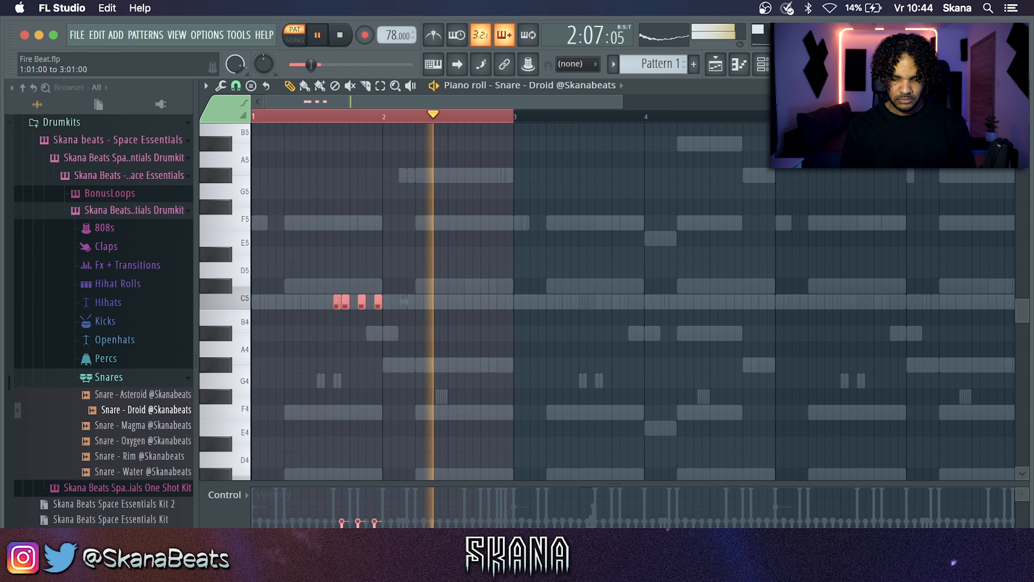
pyautogui.hotkey('ctrl', 'b')
pyautogui.hotkey('ctrl', 'b')
pyautogui.hotkey('ctrl', 'b')
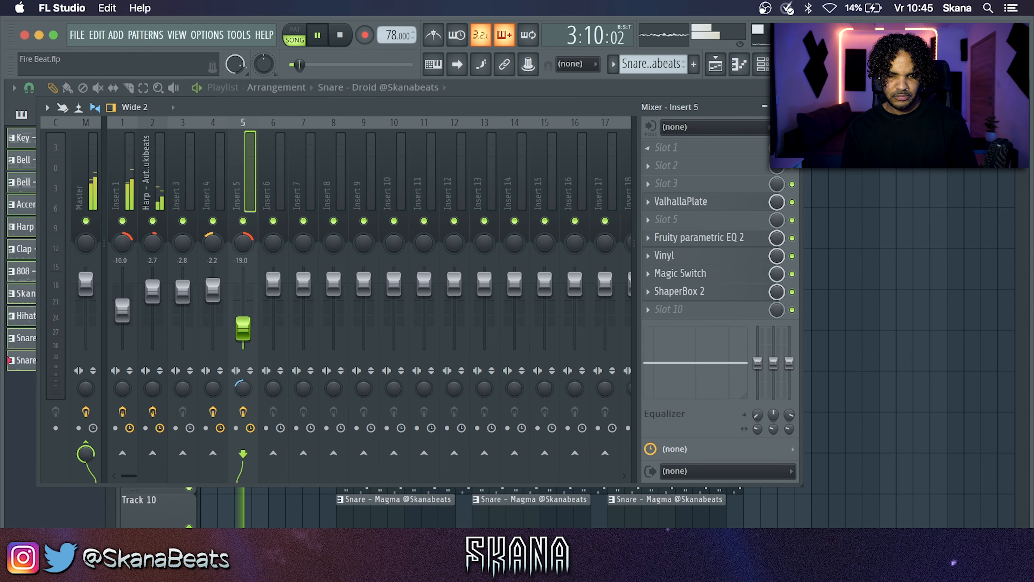
# - In the playlist intro, add an 808 - Stargazing clip over bars 5 to 8 and a Hihat - Magic clip over bars 6 to 8
pyautogui.press('F9')
pyautogui.scroll(2, 312, 219)
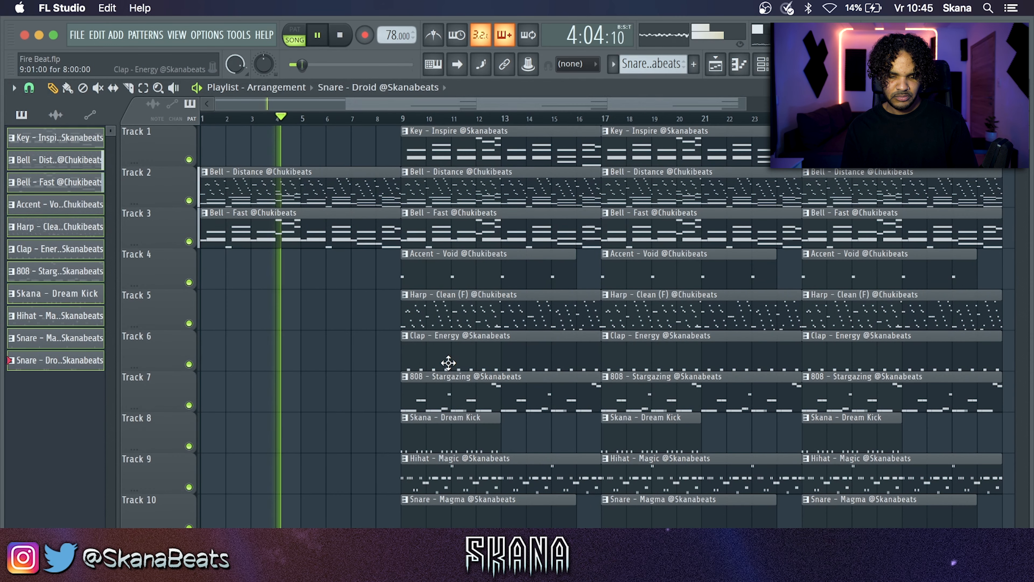
pyautogui.keyDown('shift'); pyautogui.moveTo(449, 388); pyautogui.dragTo(296, 402); pyautogui.keyUp('shift')
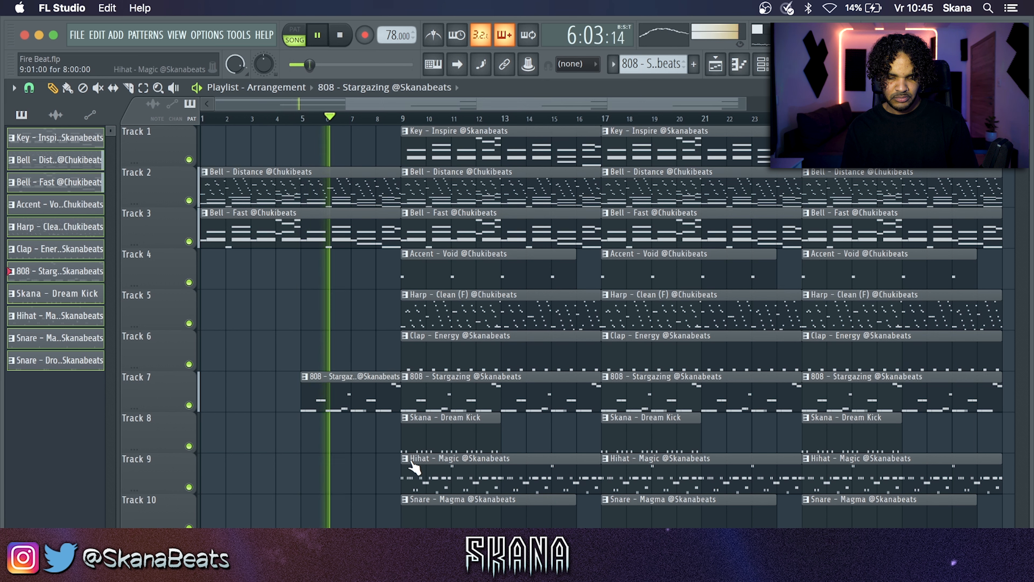
pyautogui.moveTo(280, 480); pyautogui.dragTo(159, 479)
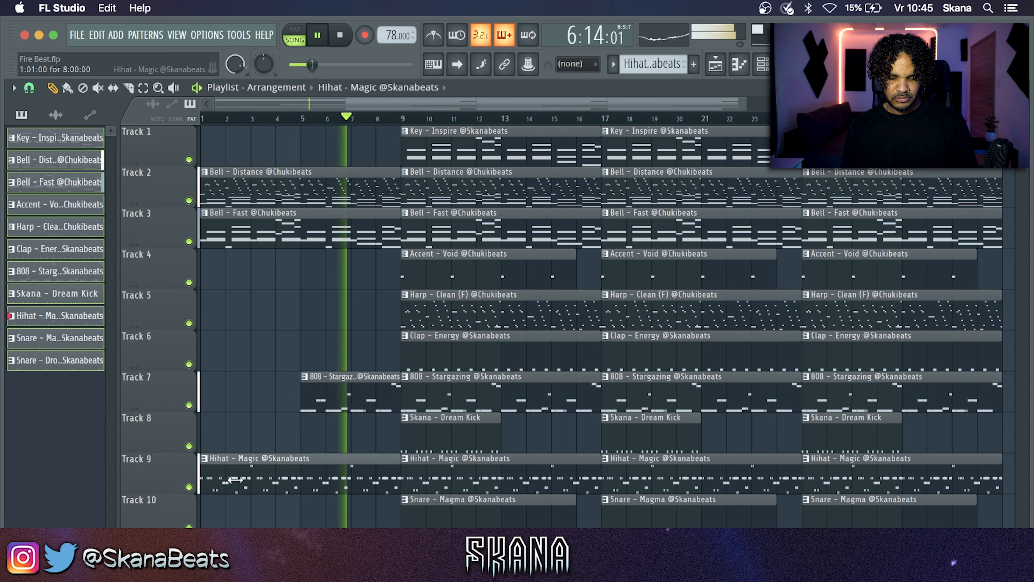
pyautogui.moveTo(234, 479); pyautogui.dragTo(300, 480)
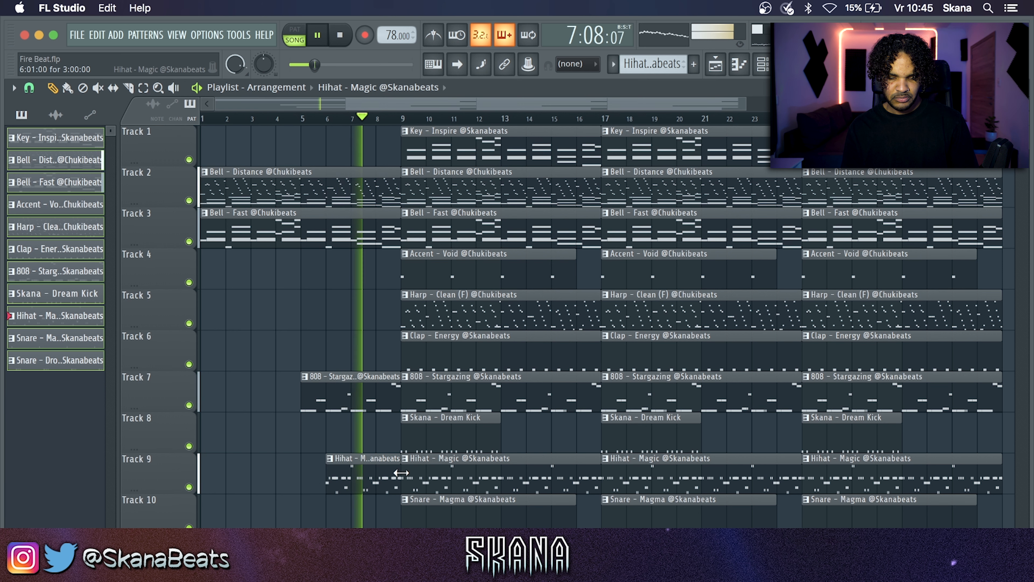
# - Shorten the intro 808 and hi-hat clips together to end just past the middle of bar 8, and save the project
pyautogui.scroll(3, 398, 466)
pyautogui.keyDown('super'); pyautogui.click(383, 465); pyautogui.keyUp('super')
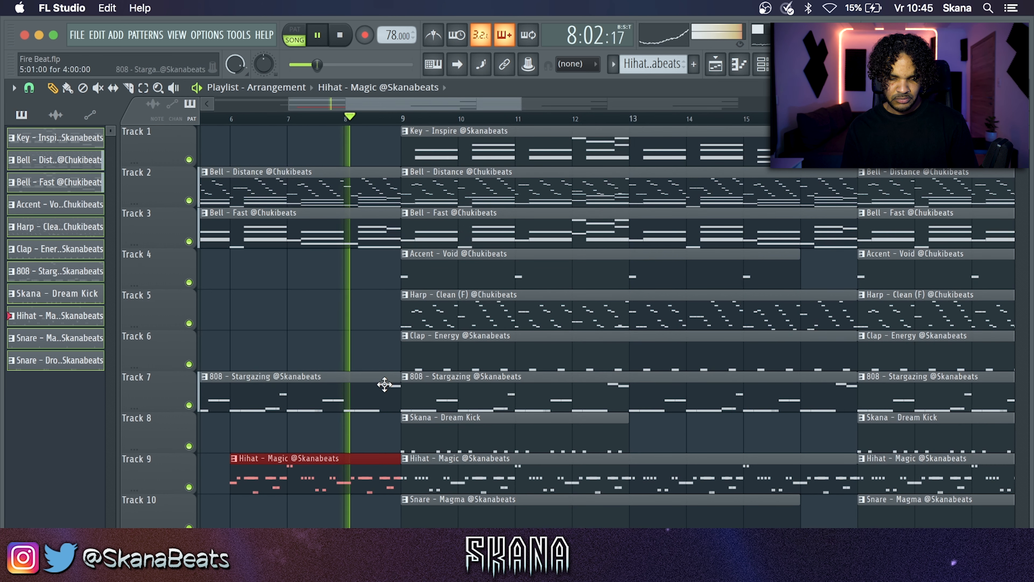
pyautogui.keyDown('super'); pyautogui.click(384, 383); pyautogui.keyUp('super')
pyautogui.keyDown('shift'); pyautogui.keyDown('super'); pyautogui.click(386, 455); pyautogui.keyUp('super'); pyautogui.keyUp('shift')
pyautogui.moveTo(387, 404); pyautogui.dragTo(380, 405)
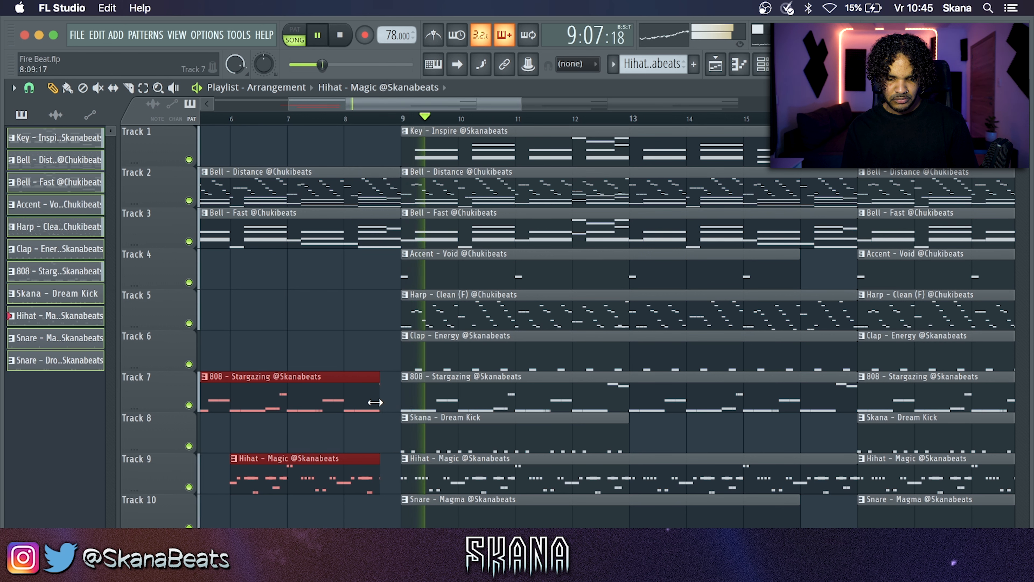
pyautogui.click(344, 118)
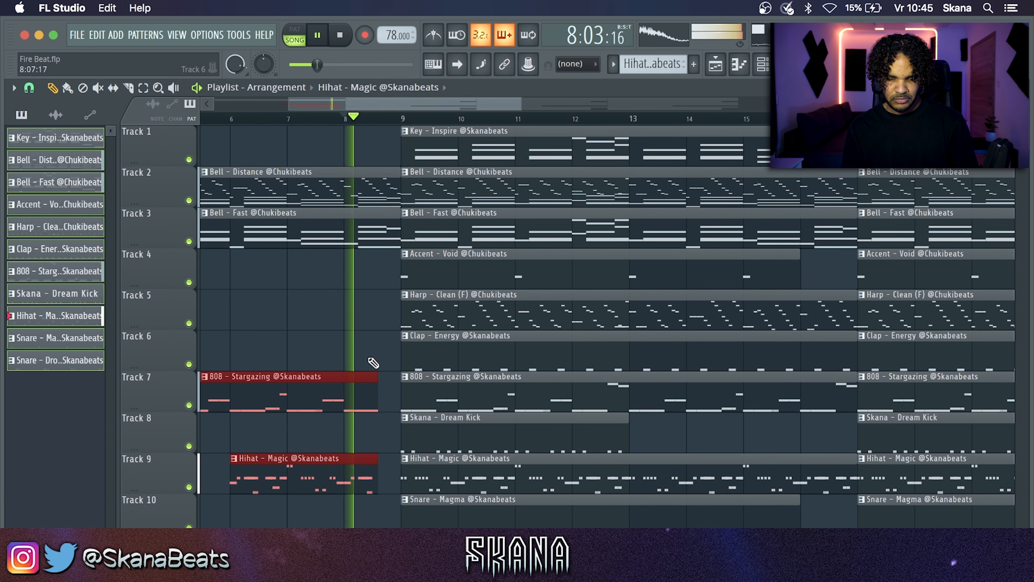
pyautogui.rightClick(384, 349)
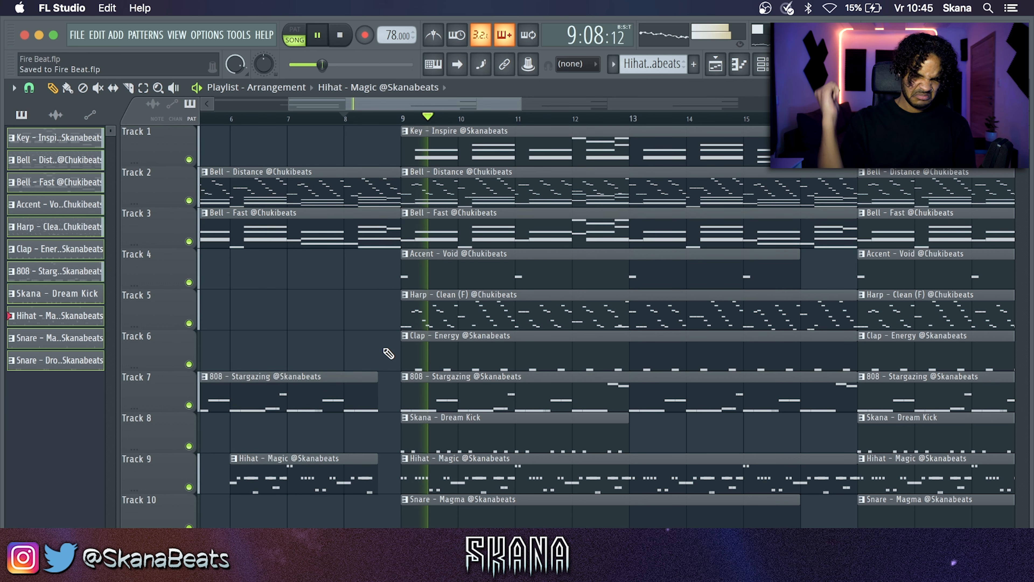
pyautogui.press('super+s')
# - Trim the start of the first Harp - Clean clip so it begins at bar 13
pyautogui.scroll(-3, 487, 144)
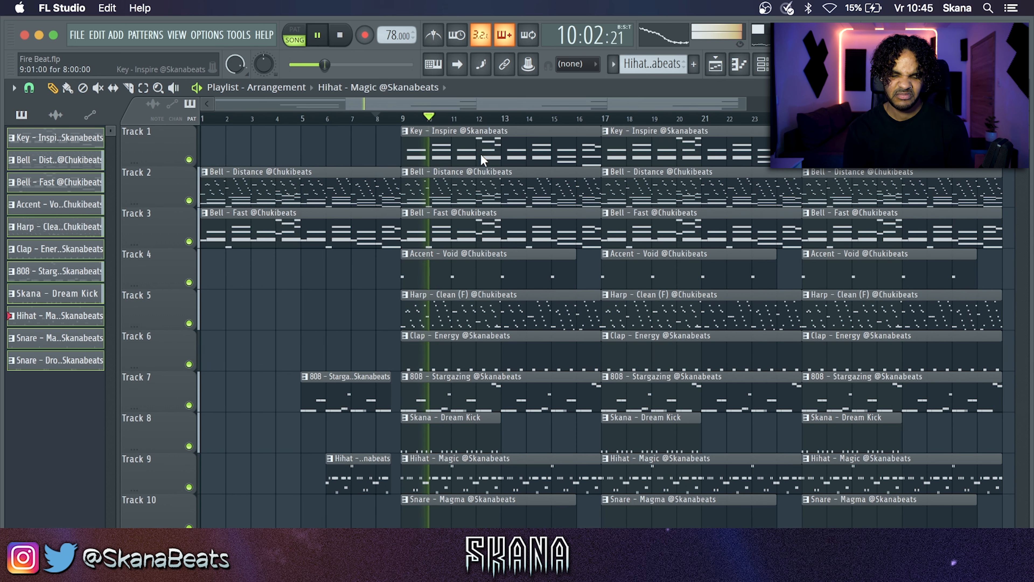
pyautogui.rightClick(469, 304)
pyautogui.press('super+z')
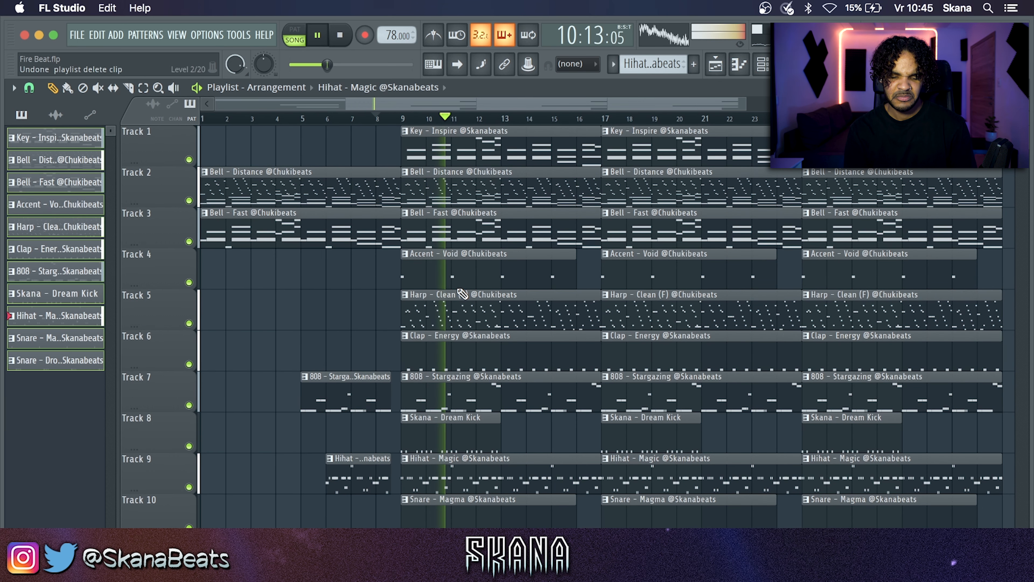
pyautogui.moveTo(404, 311); pyautogui.dragTo(507, 315)
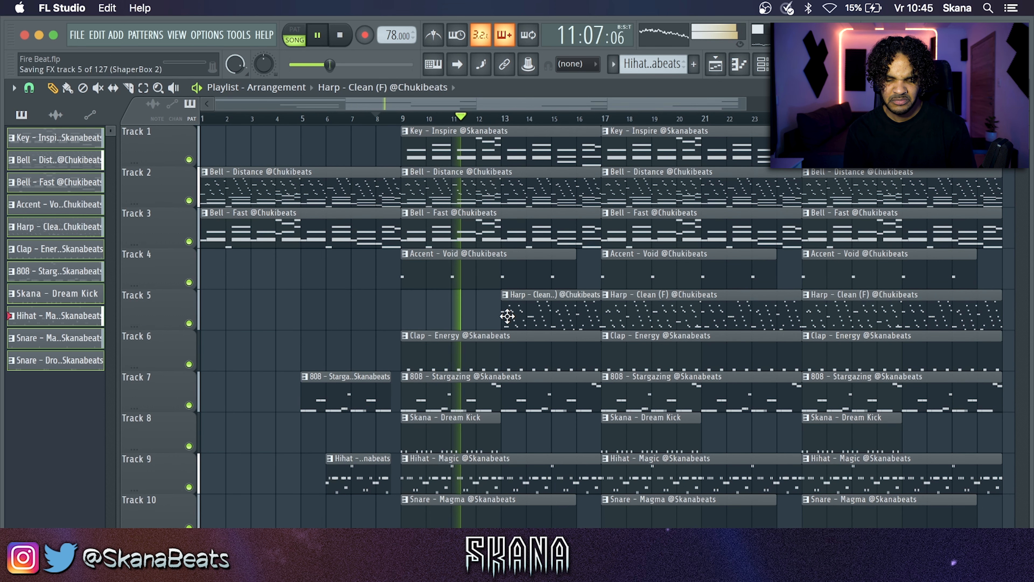
# - Duplicate the four-bar Dream Kick clip from bar 9 to bar 13 and save the project
pyautogui.scroll(4, 508, 319)
pyautogui.keyDown('super'); pyautogui.click(533, 434); pyautogui.keyUp('super')
pyautogui.press('super+b')
pyautogui.press('super+d')
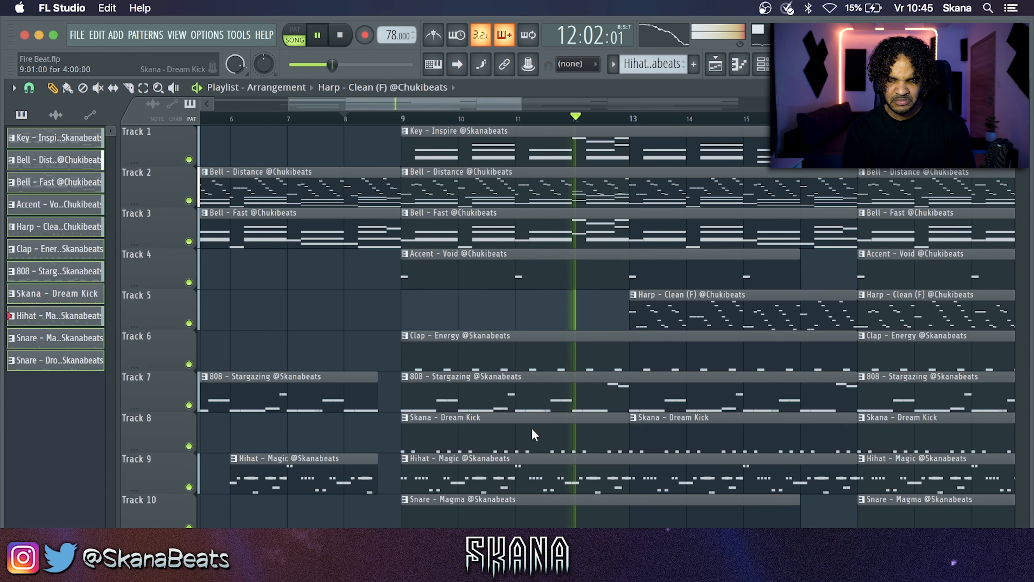
pyautogui.scroll(-4, 535, 434)
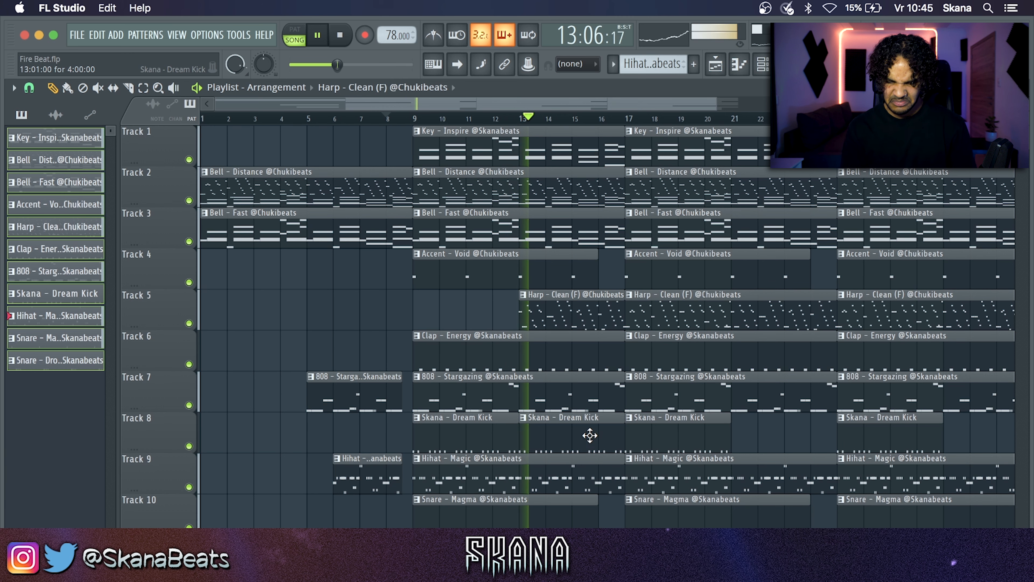
pyautogui.moveTo(482, 424)
pyautogui.mouseDown()
pyautogui.moveTo(401, 426)
pyautogui.moveTo(526, 430)
pyautogui.moveTo(480, 427)
pyautogui.mouseUp()
pyautogui.scroll(-3, 480, 427)
pyautogui.press('super+s')
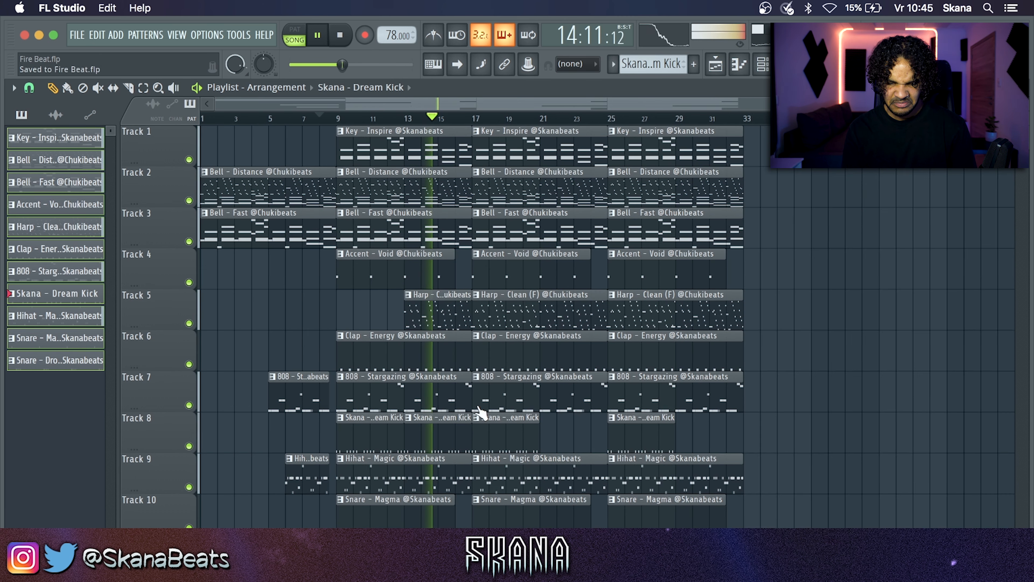
# - Extend the first Accent - Void clip to eight bars and delete the Bell - Distance clip at bar 17
pyautogui.moveTo(452, 264); pyautogui.dragTo(464, 265)
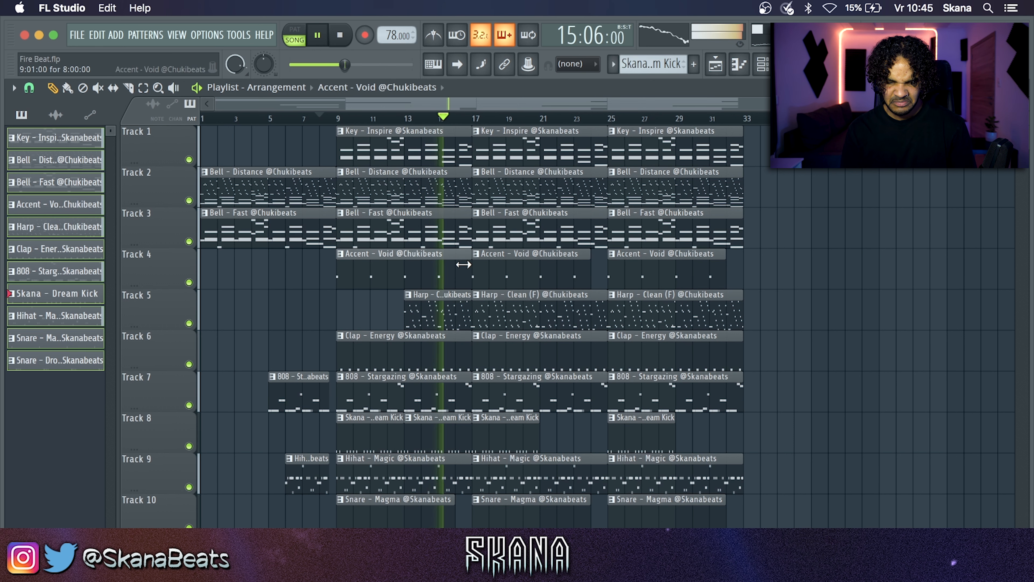
pyautogui.rightClick(512, 194)
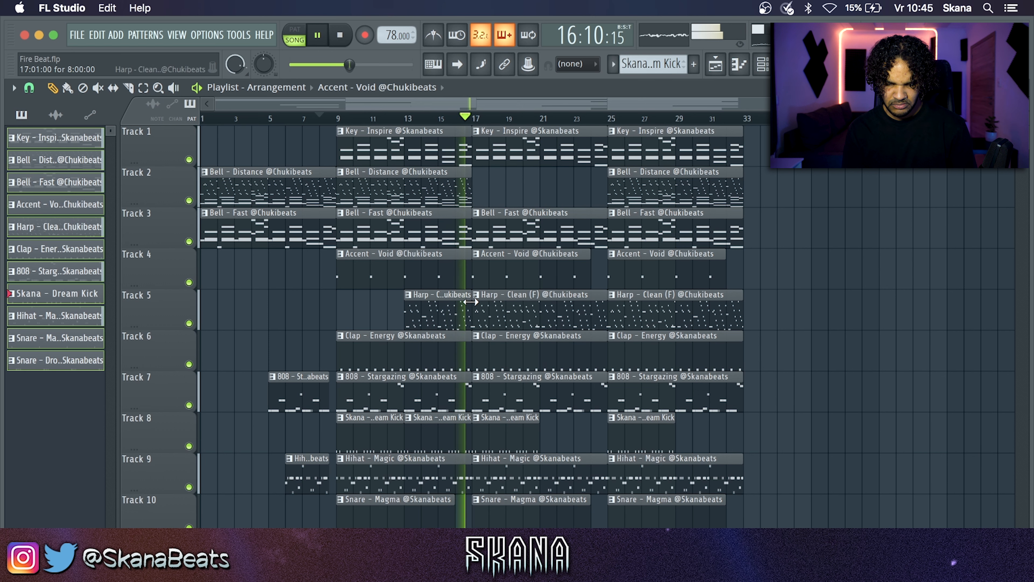
# - Trim the bar 17 Harp - Clean clip to start at bar 21, delete the Dream Kick clip at bar 17, and save
pyautogui.moveTo(474, 307); pyautogui.dragTo(539, 306)
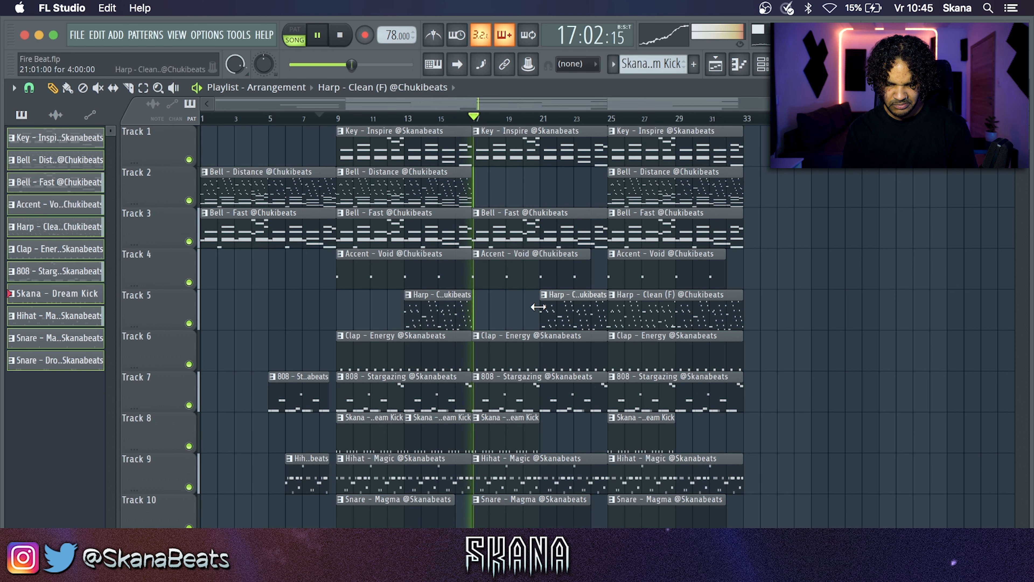
pyautogui.rightClick(514, 428)
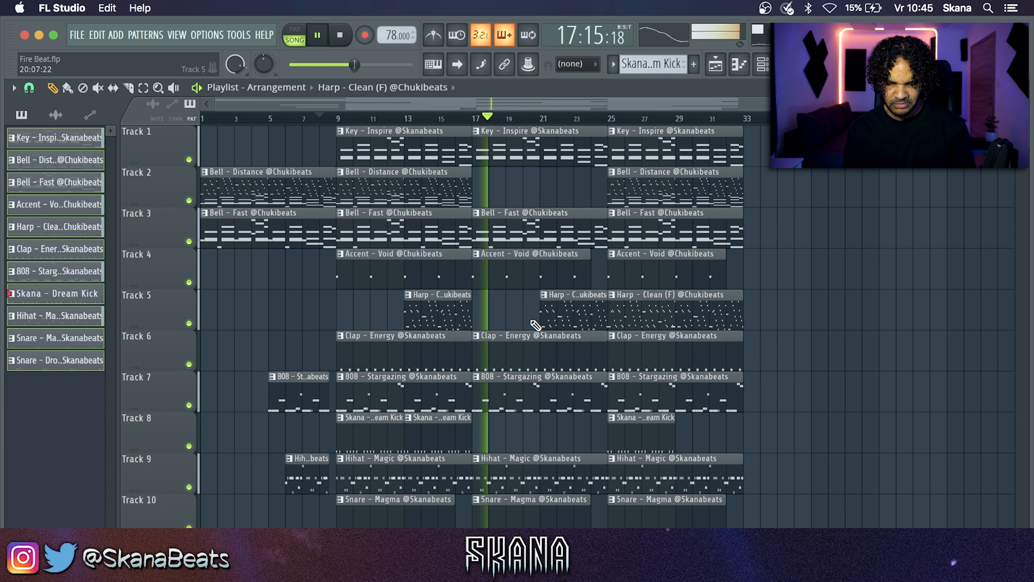
pyautogui.press('super+s')
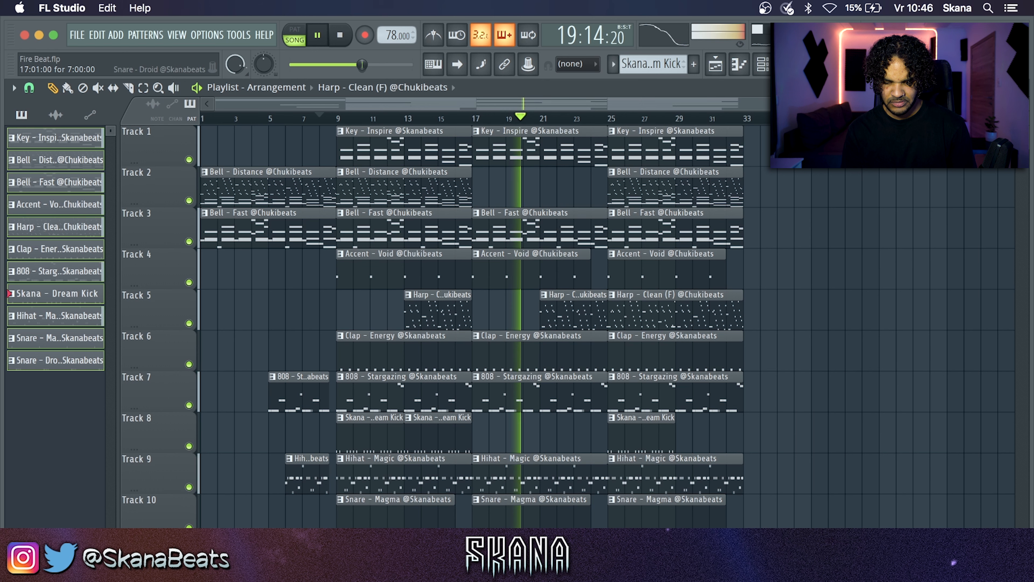
# - Place a four-bar Dream Kick clip at bar 21, save, and delete the Harp - Clean clip at bar 21
pyautogui.click(449, 451)
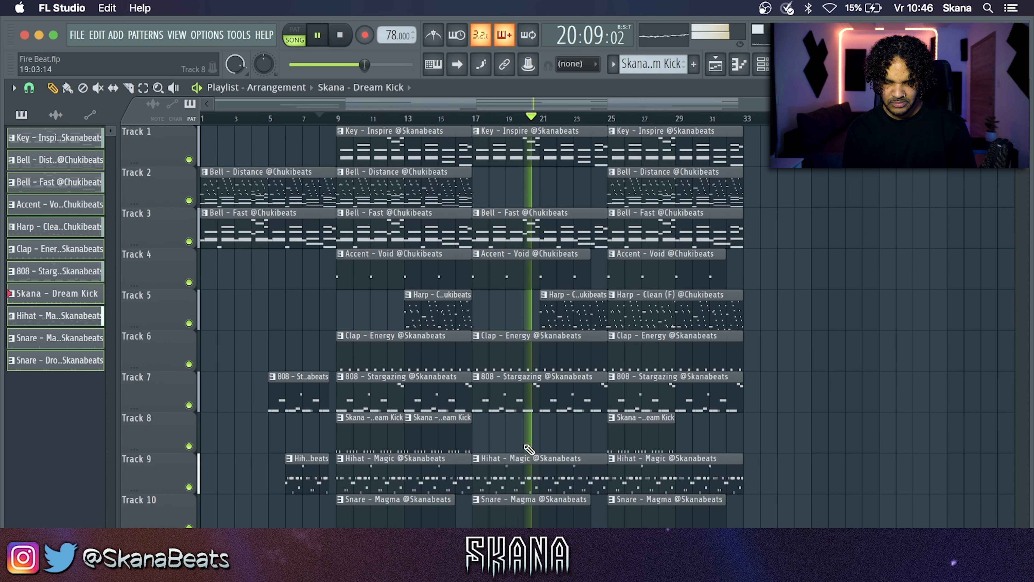
pyautogui.click(536, 442)
pyautogui.press('super+s')
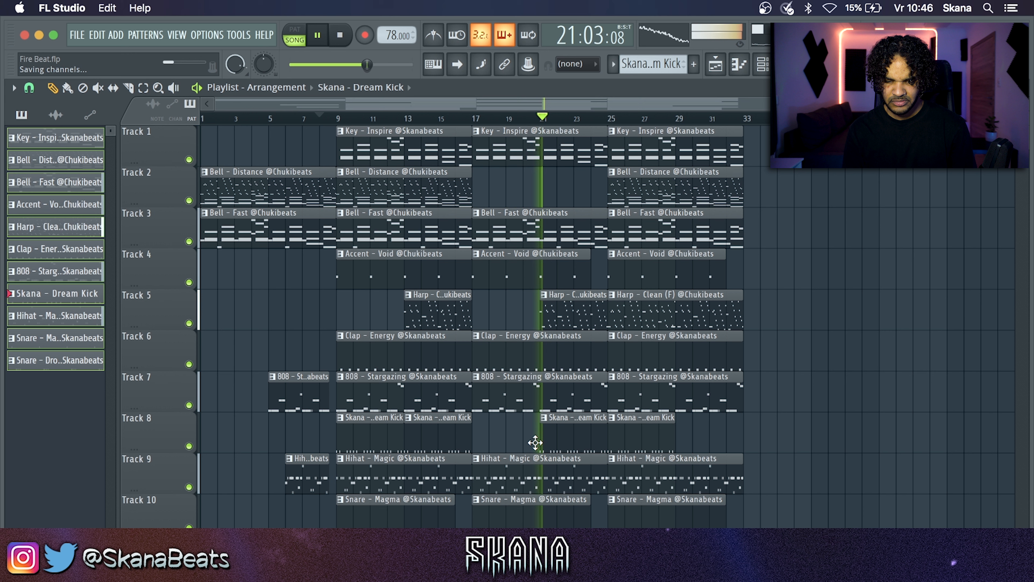
pyautogui.rightClick(568, 325)
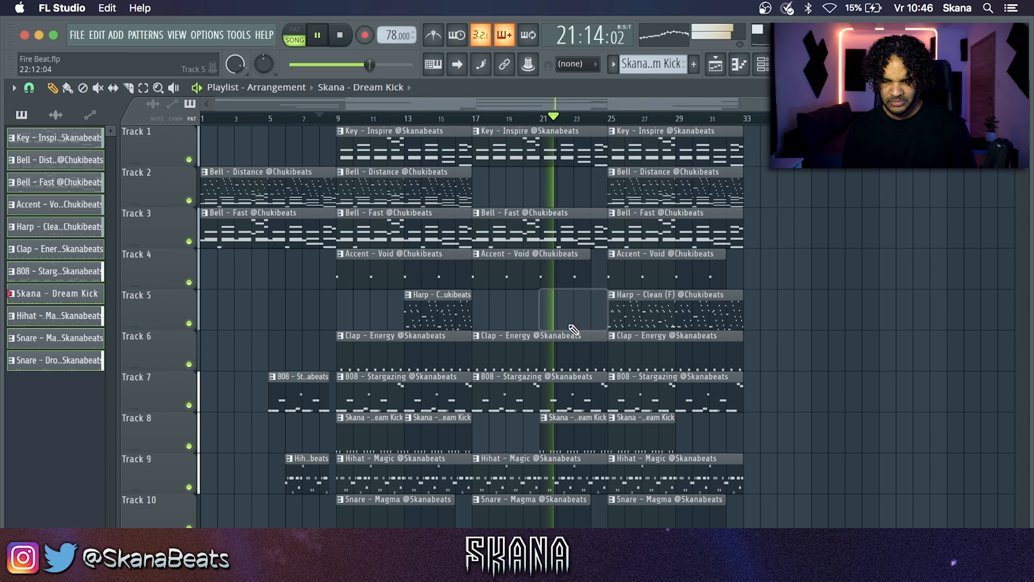
# - Delete all the clips from bar 25 to bar 33 on every track
pyautogui.scroll(2, 578, 201)
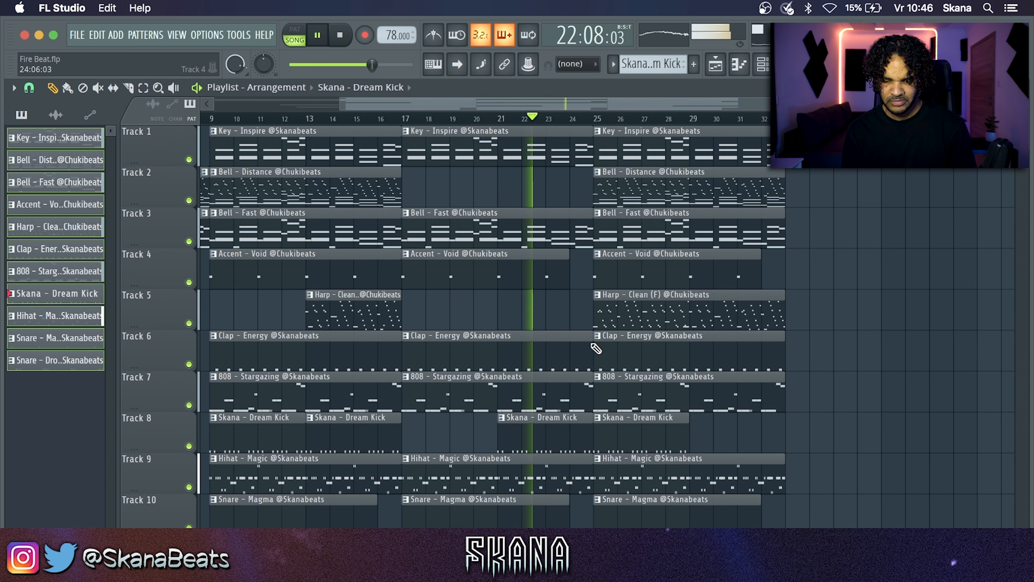
pyautogui.hscroll(2, 660, 253)
pyautogui.rightClick(633, 162)
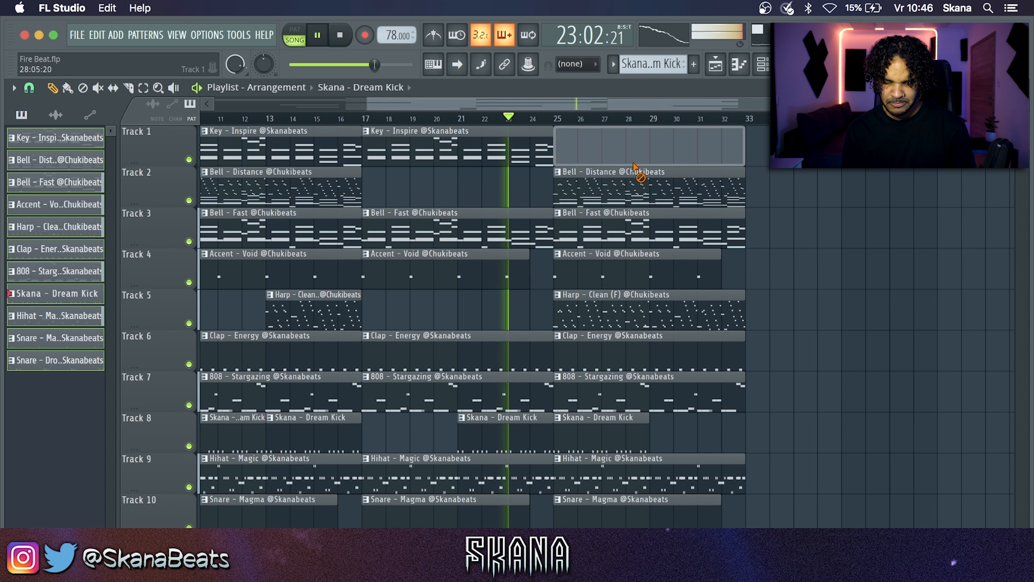
pyautogui.rightClick(634, 166)
# - Place eight-bar Bell - Fast and Key - Inspire clips at bar 25 on their existing tracks
pyautogui.click(469, 233)
pyautogui.click(580, 235)
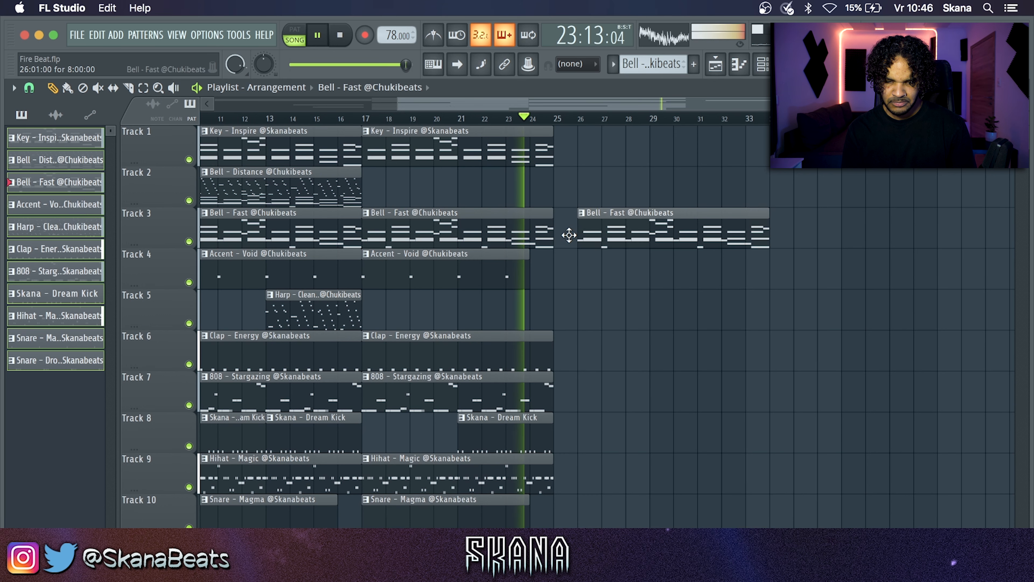
pyautogui.moveTo(569, 235); pyautogui.dragTo(545, 235)
pyautogui.moveTo(530, 141); pyautogui.dragTo(722, 140)
# - Place a Harp - Clean clip at bar 25 on Track 5 and extend it to eight bars
pyautogui.click(350, 289)
pyautogui.click(561, 310)
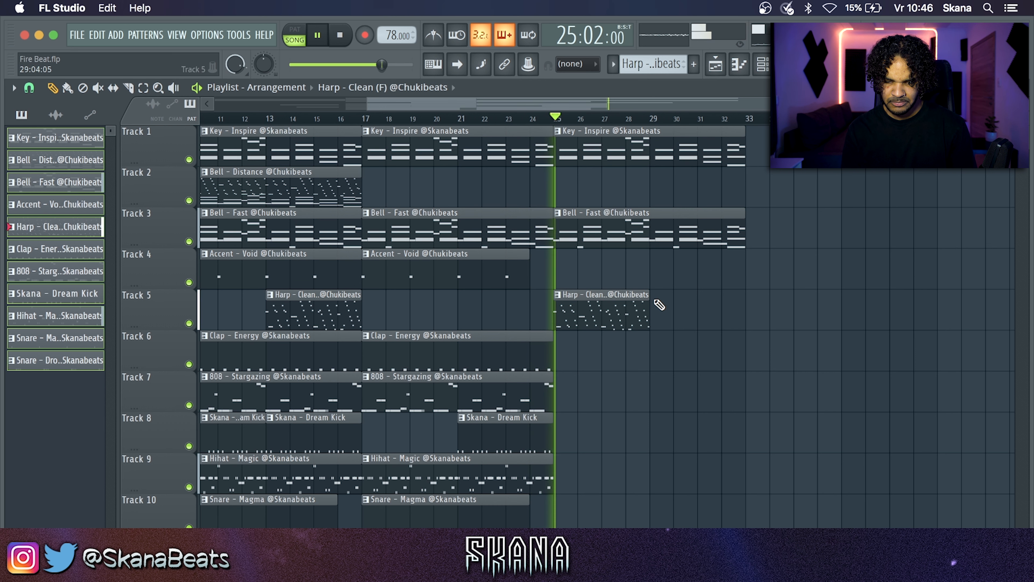
pyautogui.moveTo(585, 298); pyautogui.dragTo(566, 309)
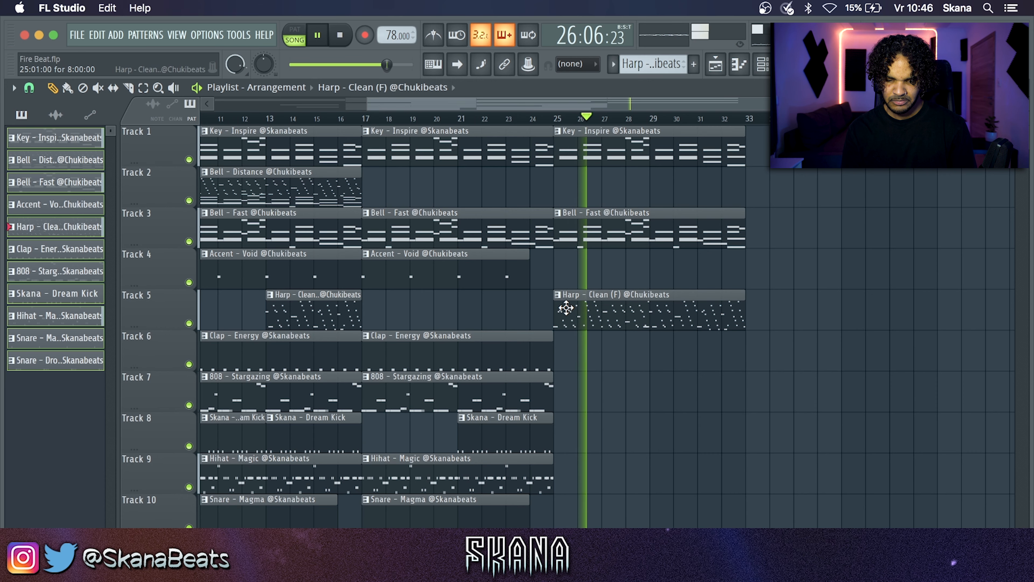
# - Delete the Key - Inspire clip at bar 25 and shorten the Bell - Fast and Harp - Clean clips there to four bars
pyautogui.scroll(-2, 638, 306)
pyautogui.moveTo(638, 306); pyautogui.dragTo(718, 154)
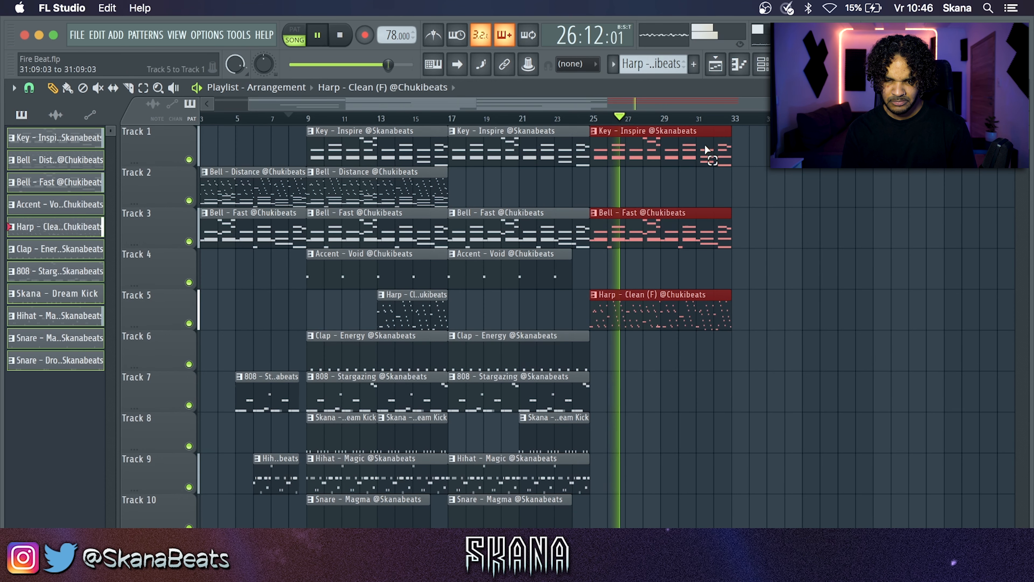
pyautogui.rightClick(732, 146)
pyautogui.moveTo(732, 230); pyautogui.dragTo(659, 230)
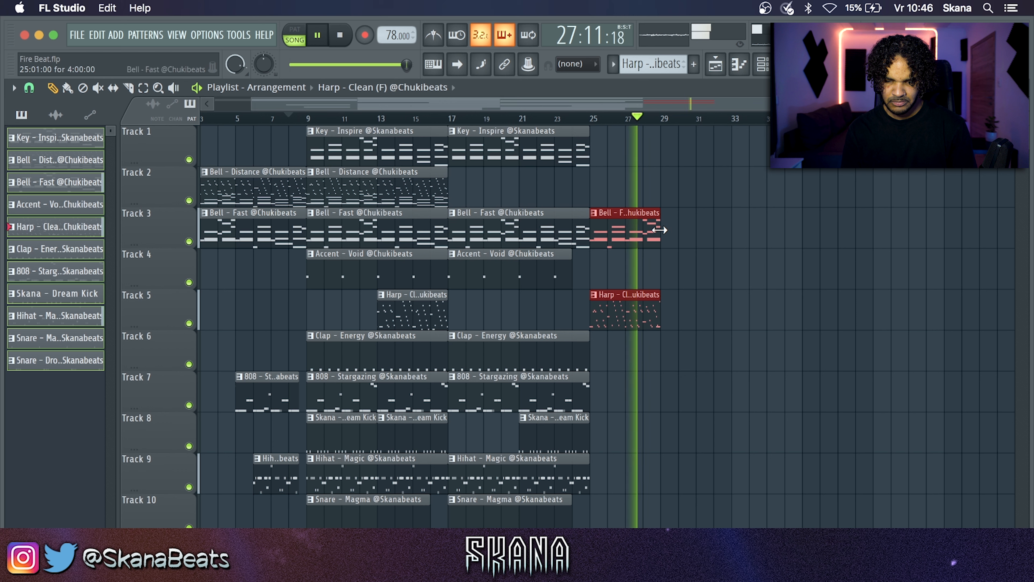
# - Duplicate all the clips from bar 9 through bar 28 so that the copies start at bar 29
pyautogui.moveTo(716, 134); pyautogui.dragTo(325, 522)
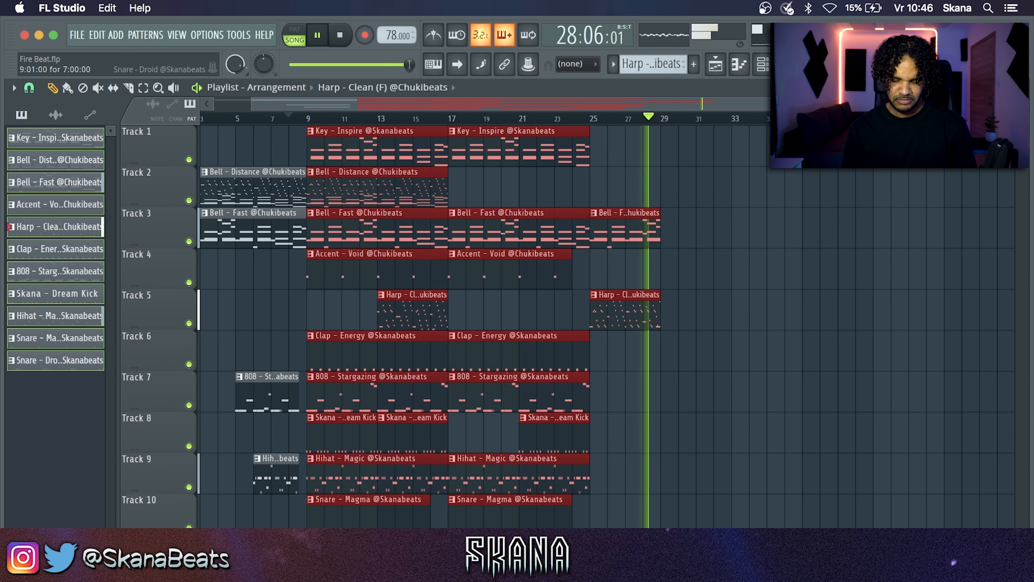
pyautogui.hotkey('ctrl', 'b')
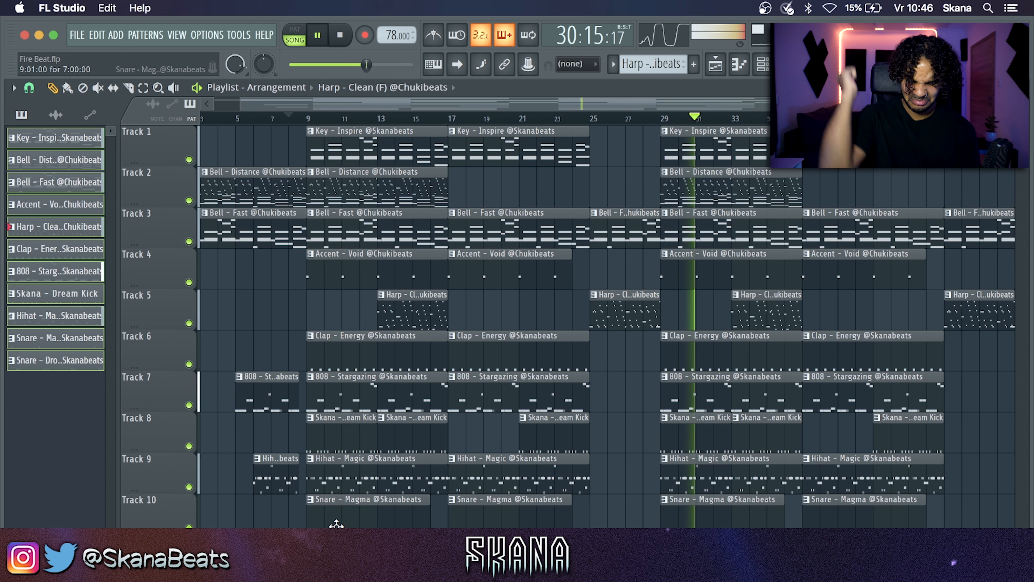
pyautogui.scroll(-3, 346, 516)
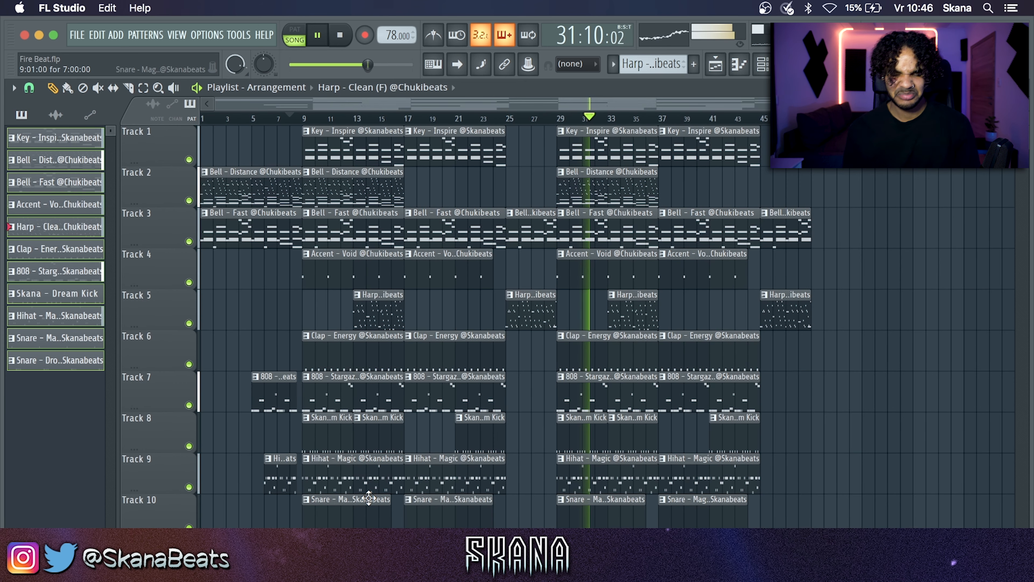